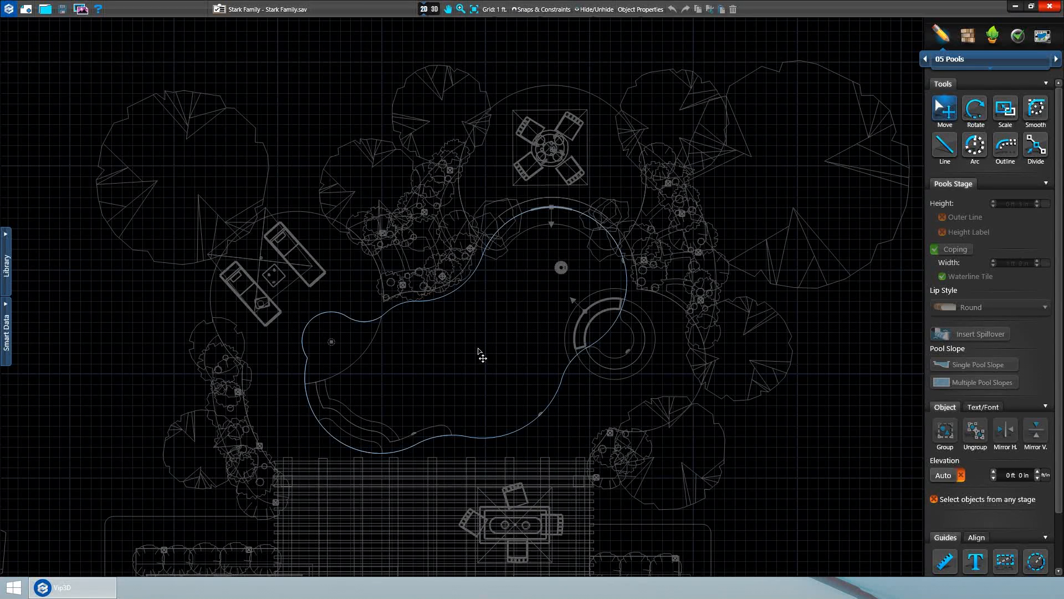
# Open Smart Data, accept the beta notice, and select the pool outline to list its calculated data.
pyautogui.click(6, 323)
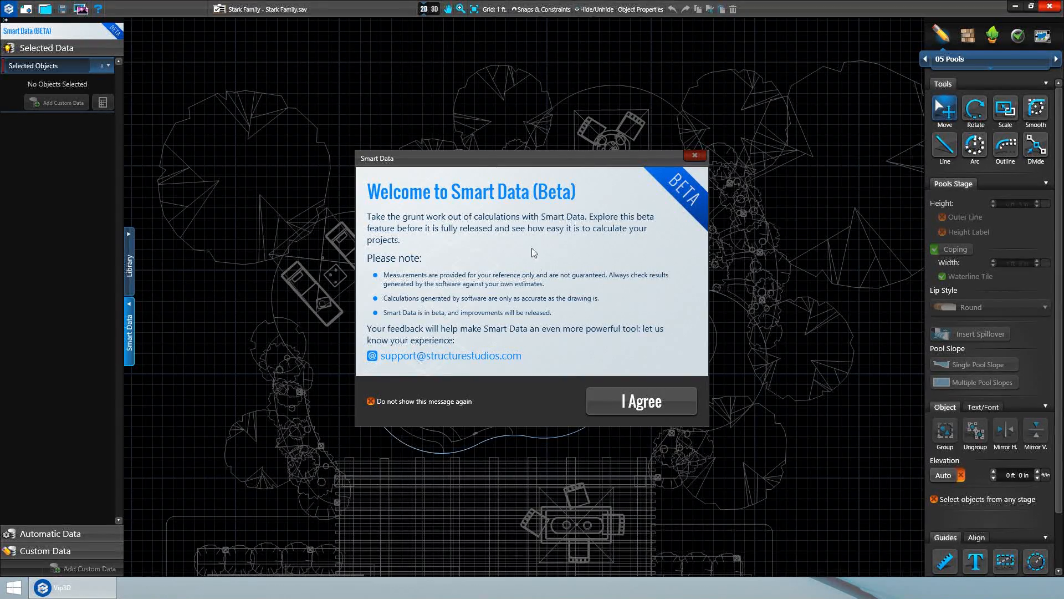
pyautogui.click(644, 402)
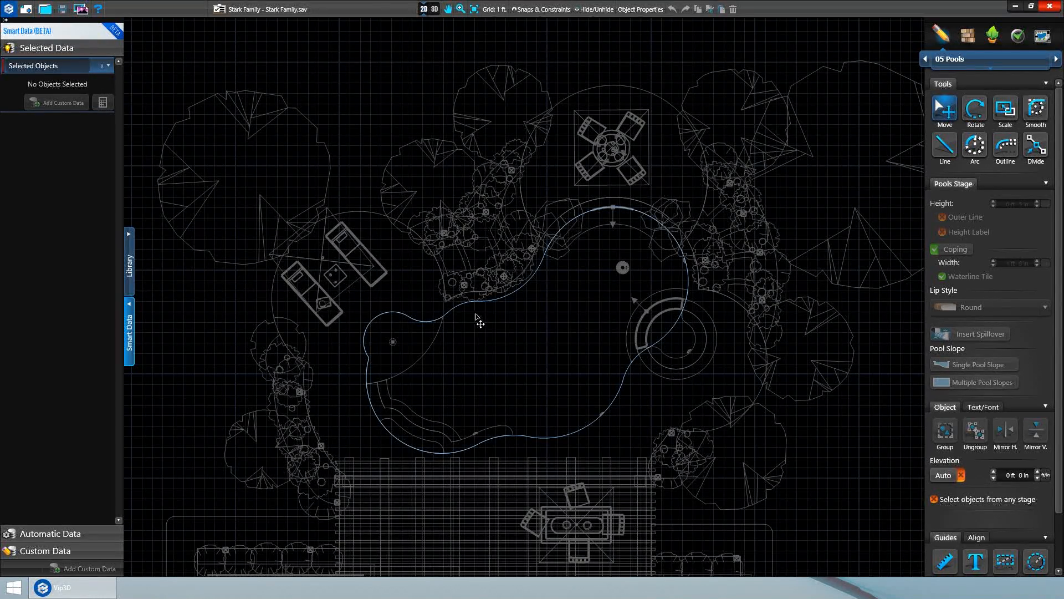
pyautogui.click(504, 298)
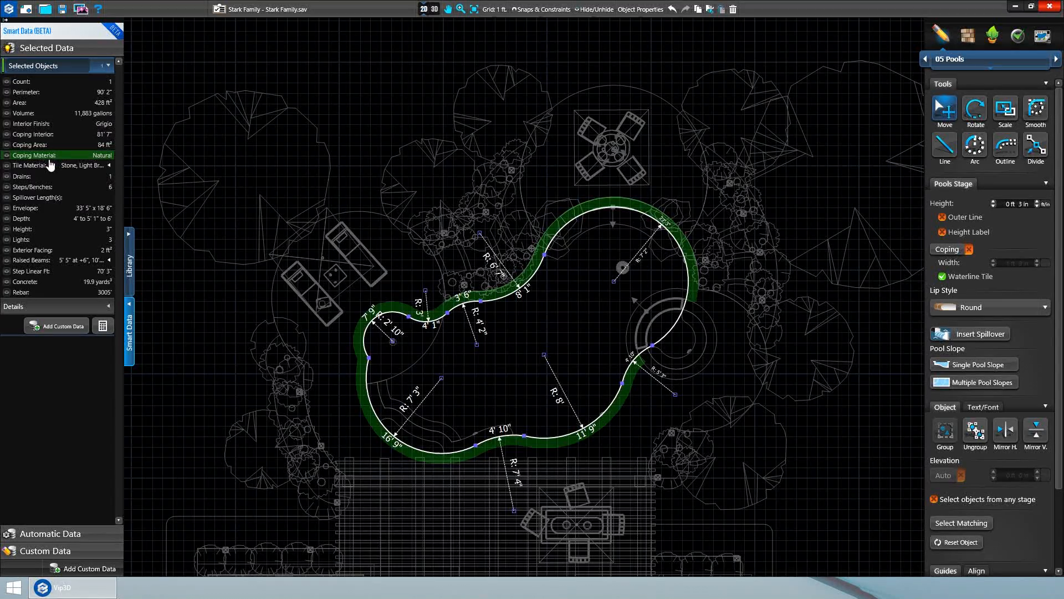
# Keep the pool's rebar highlighted, inspect it in 3D, and return to the 2D plan.
pyautogui.click(7, 292)
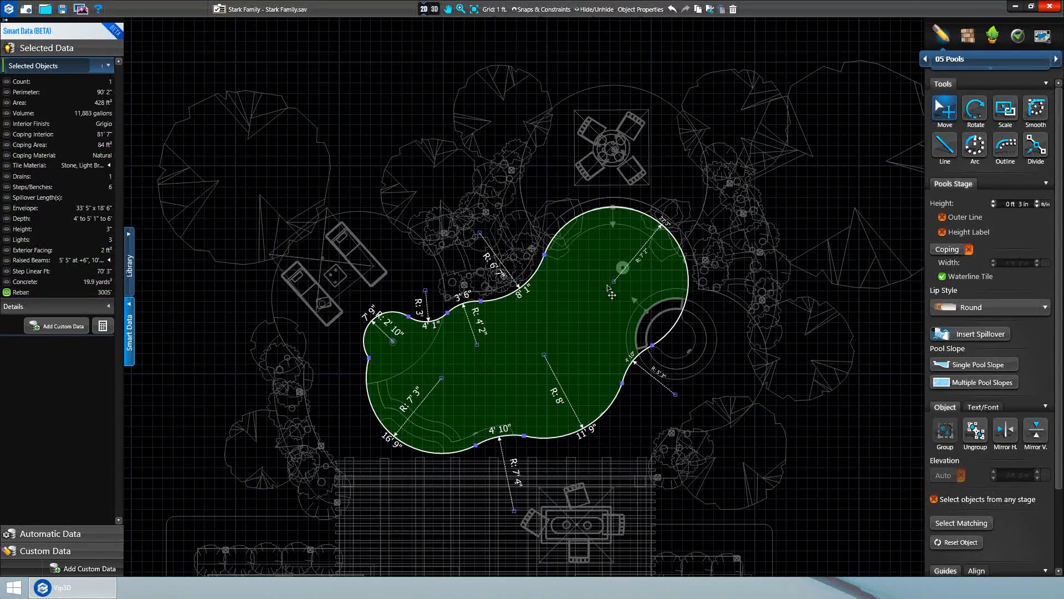
pyautogui.click(432, 9)
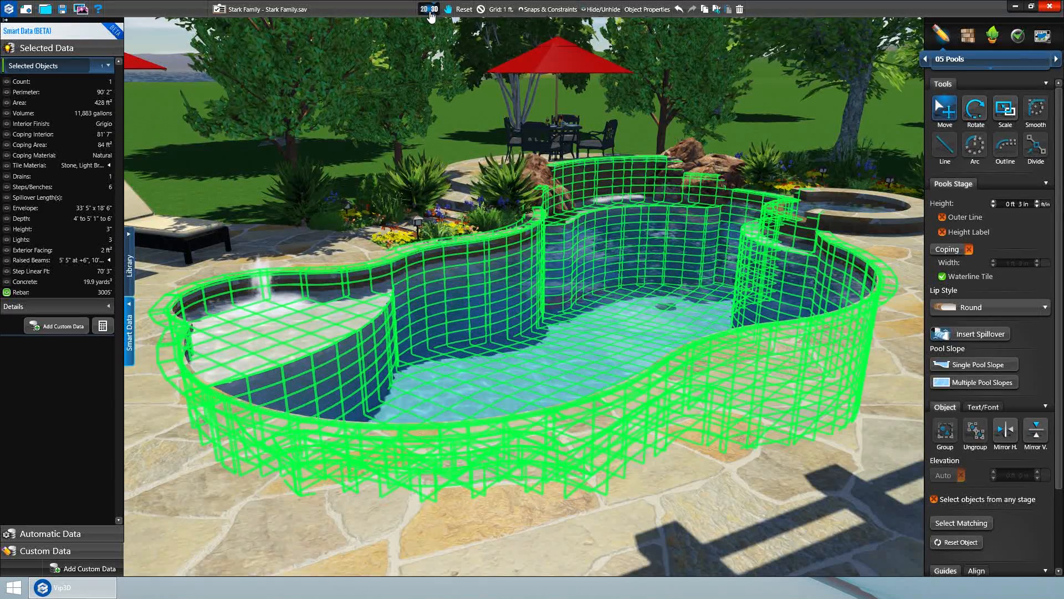
pyautogui.click(429, 9)
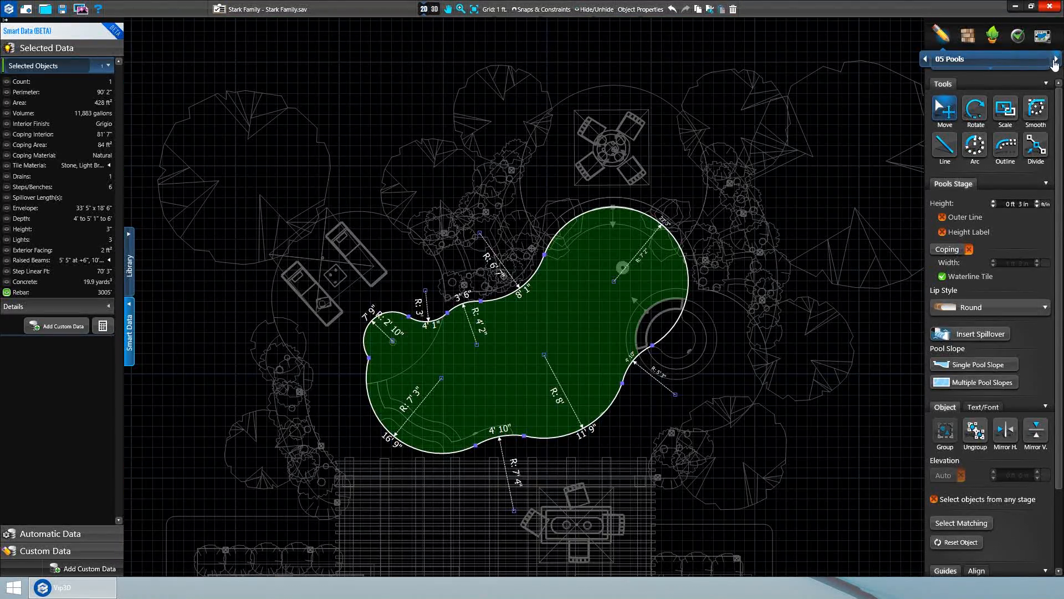
# In the Decks stage, select all the backyard decks and highlight their turn-down for inspection in 3D.
pyautogui.click(1056, 58)
pyautogui.click(1056, 59)
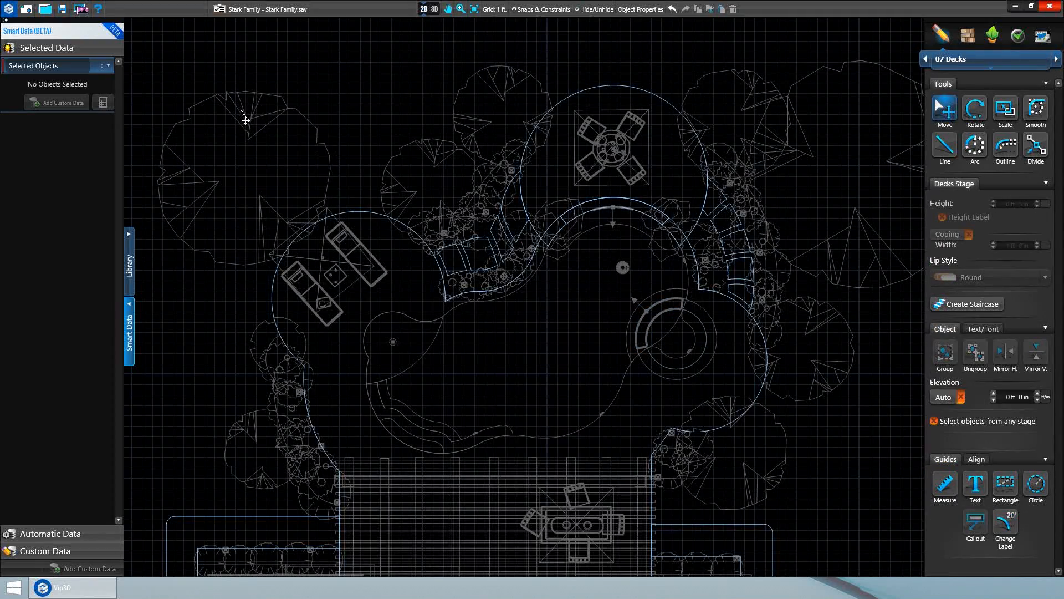
pyautogui.scroll(-1, 233, 108)
pyautogui.moveTo(216, 76); pyautogui.dragTo(649, 499)
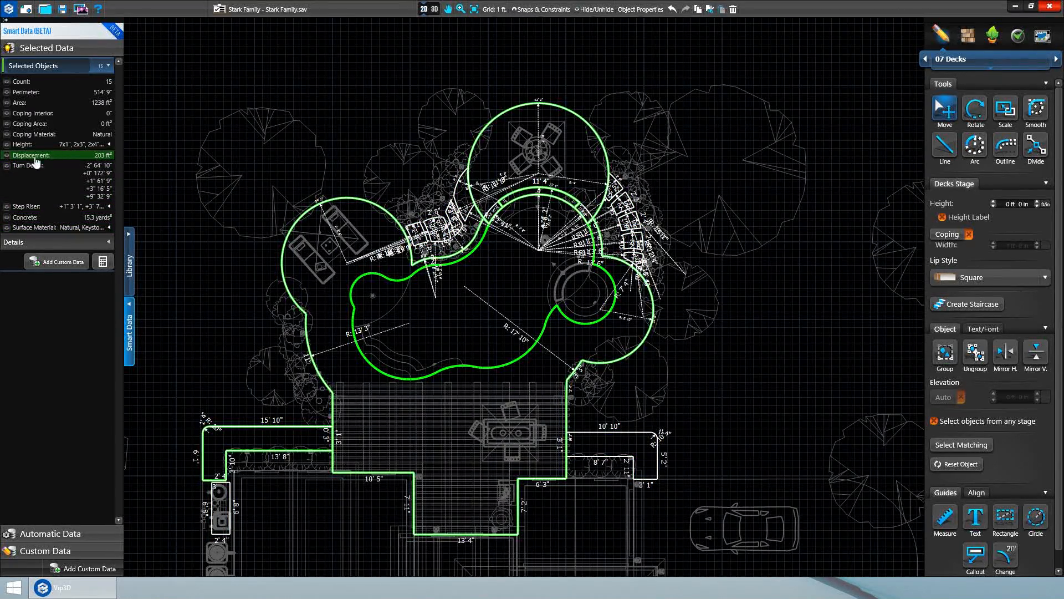
pyautogui.click(7, 166)
pyautogui.click(433, 9)
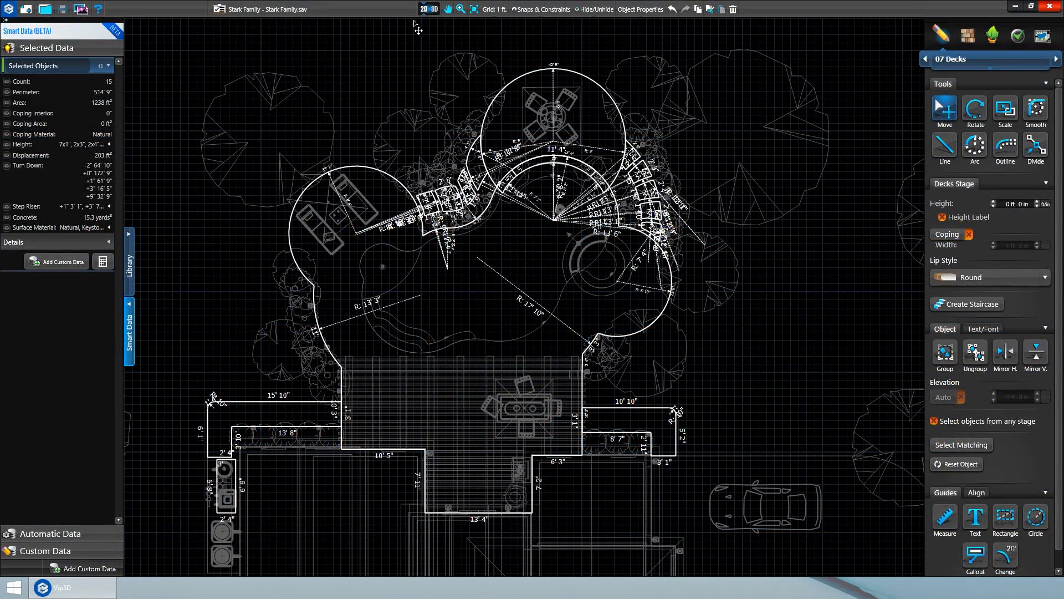
# Rename the Deck24 entry in the selection details as Main Deck and select only that deck.
pyautogui.click(61, 242)
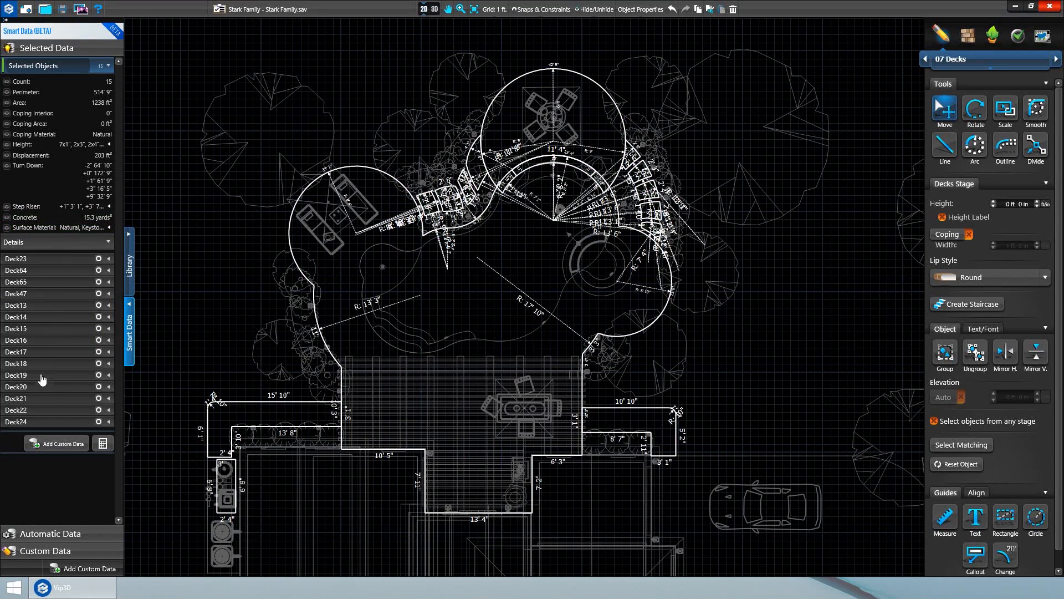
pyautogui.click(53, 423)
pyautogui.scroll(-2, 53, 431)
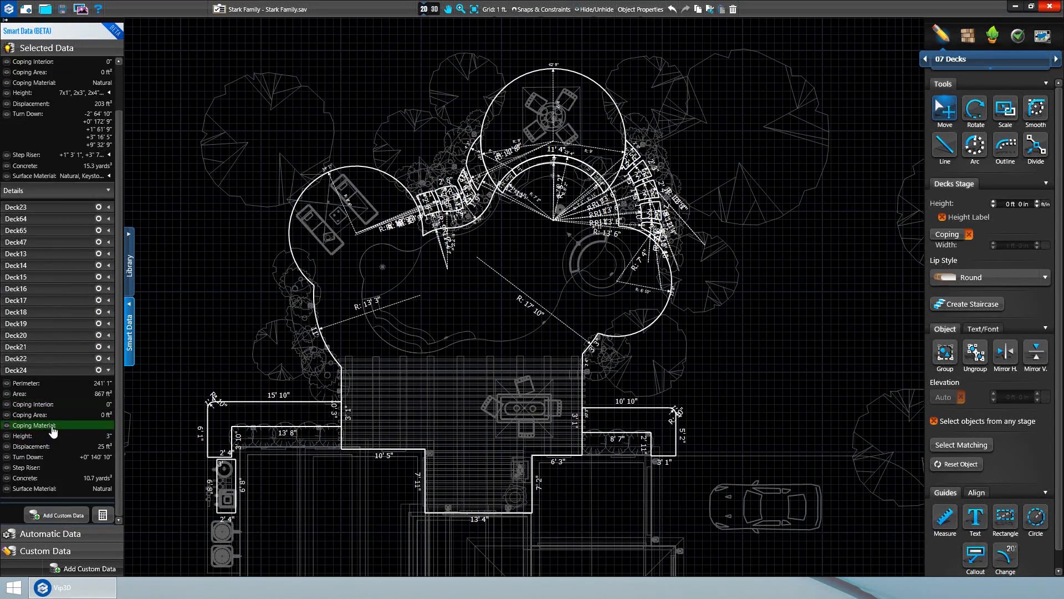
pyautogui.doubleClick(17, 370)
pyautogui.write('Main')
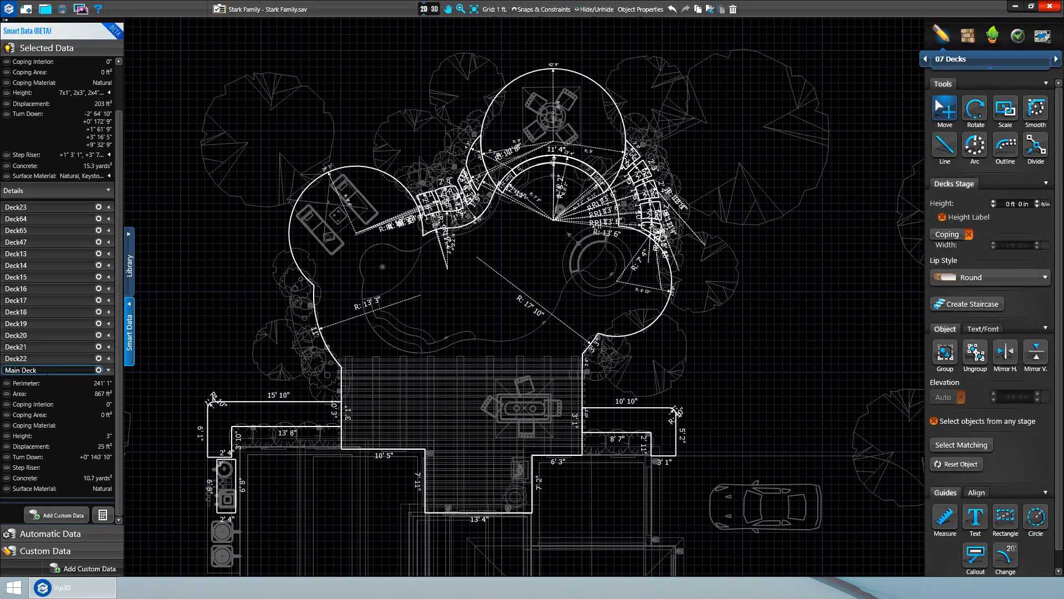
pyautogui.click(98, 371)
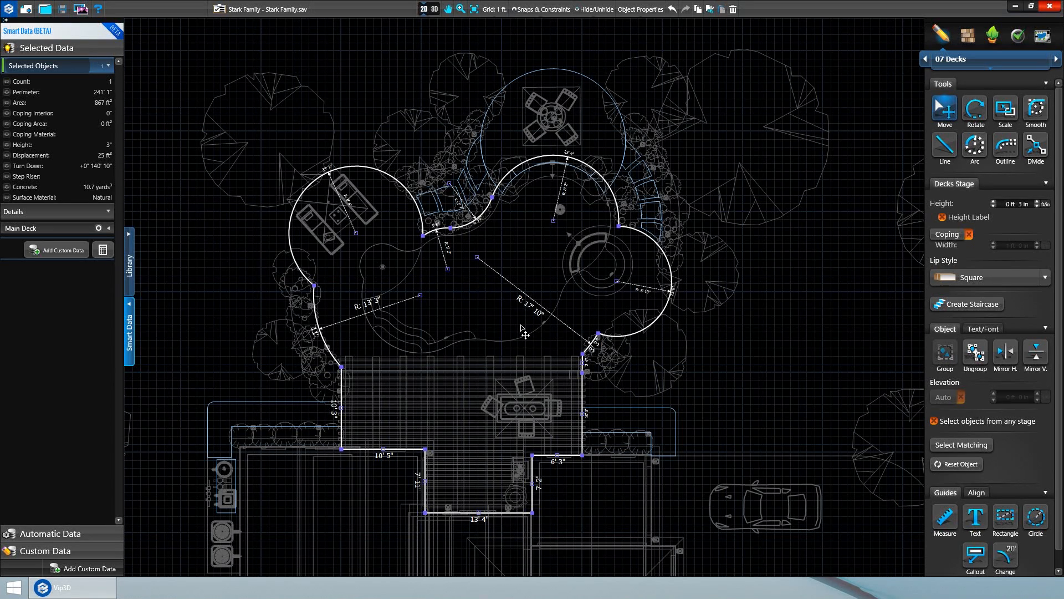
# Toggle the main deck's coping on and back off, and recalculate the deck's data.
pyautogui.click(950, 237)
pyautogui.click(949, 237)
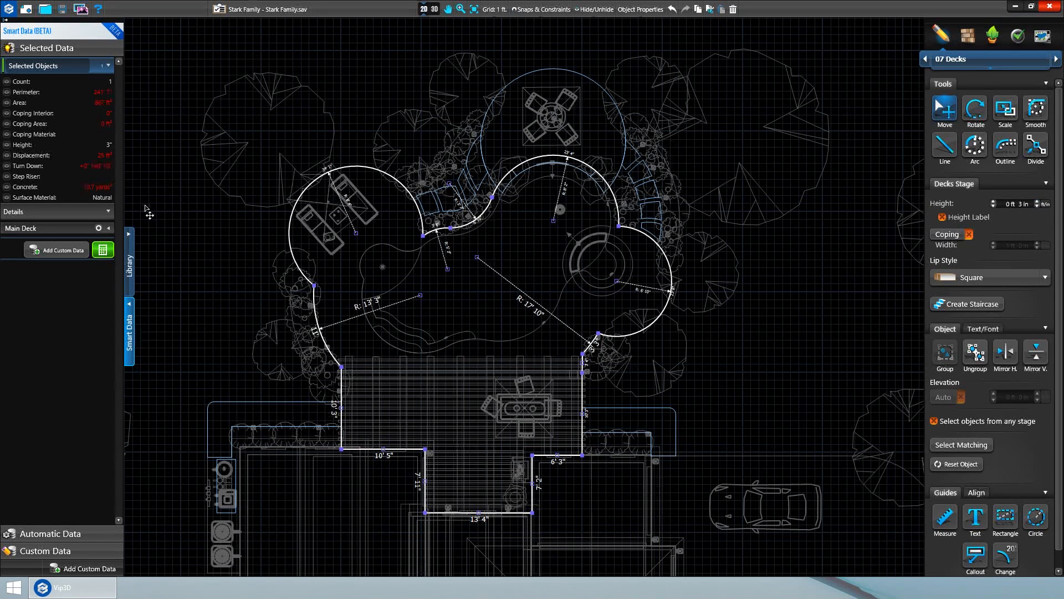
pyautogui.click(102, 249)
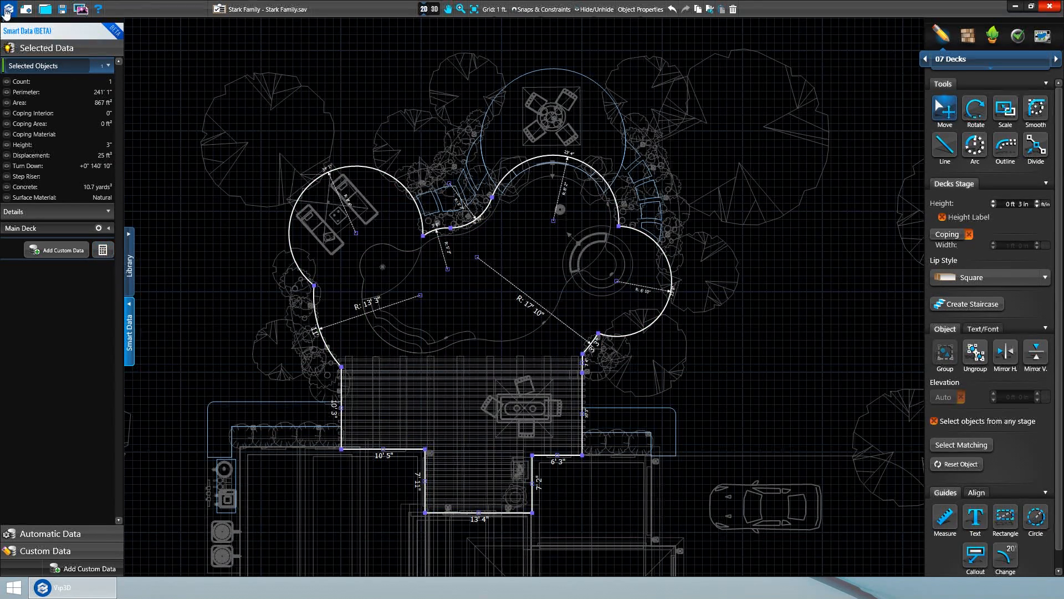
# Review the Smart Data settings for pools, spas, raised areas and height units in the program configuration.
pyautogui.click(6, 12)
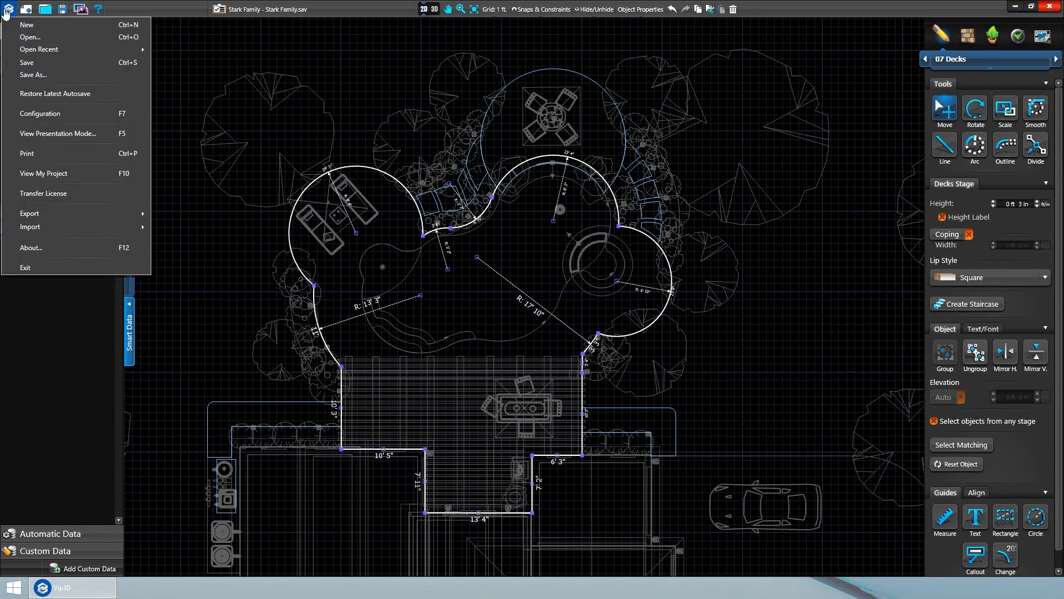
pyautogui.click(128, 114)
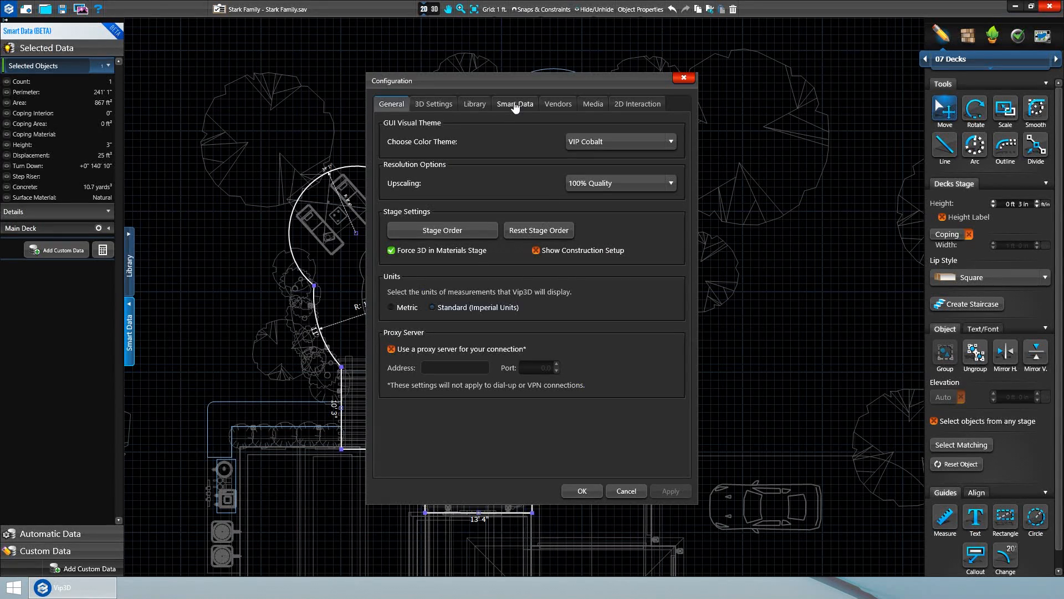
pyautogui.click(514, 105)
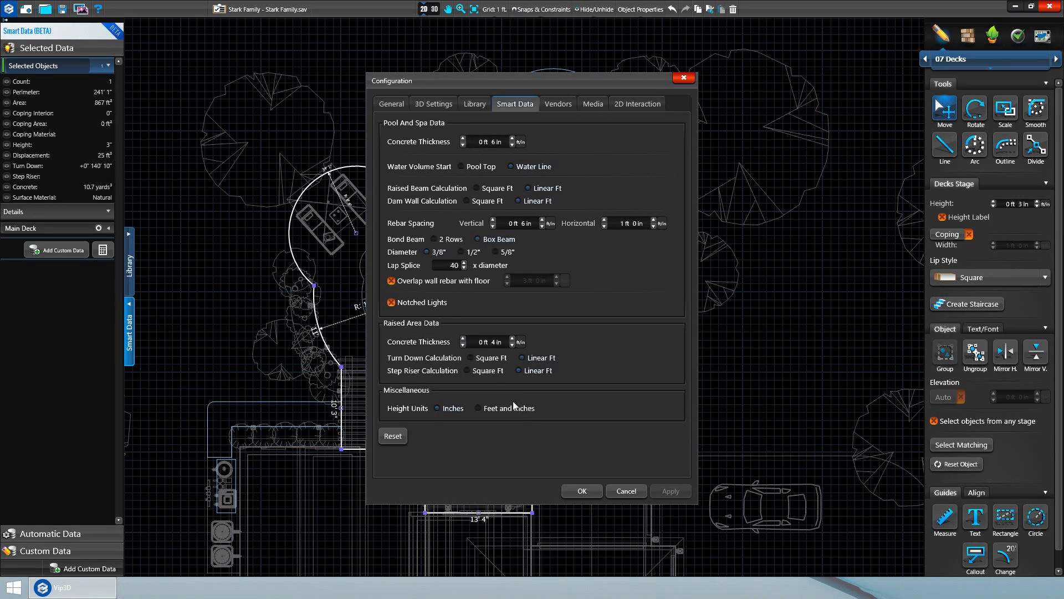
pyautogui.click(579, 490)
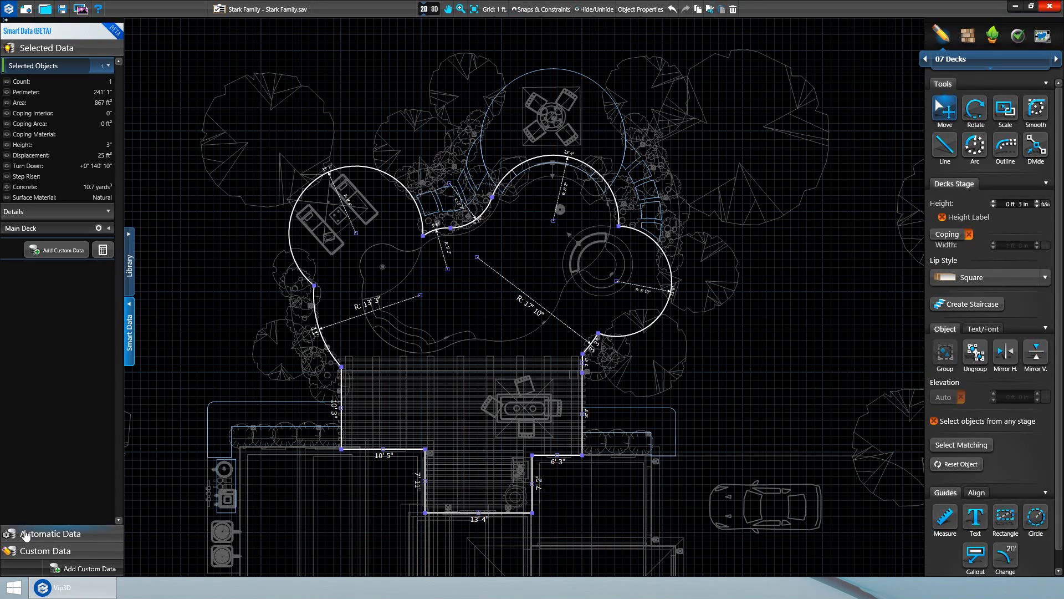
# Examine the automatic data groups for Pools and Spas.
pyautogui.click(25, 533)
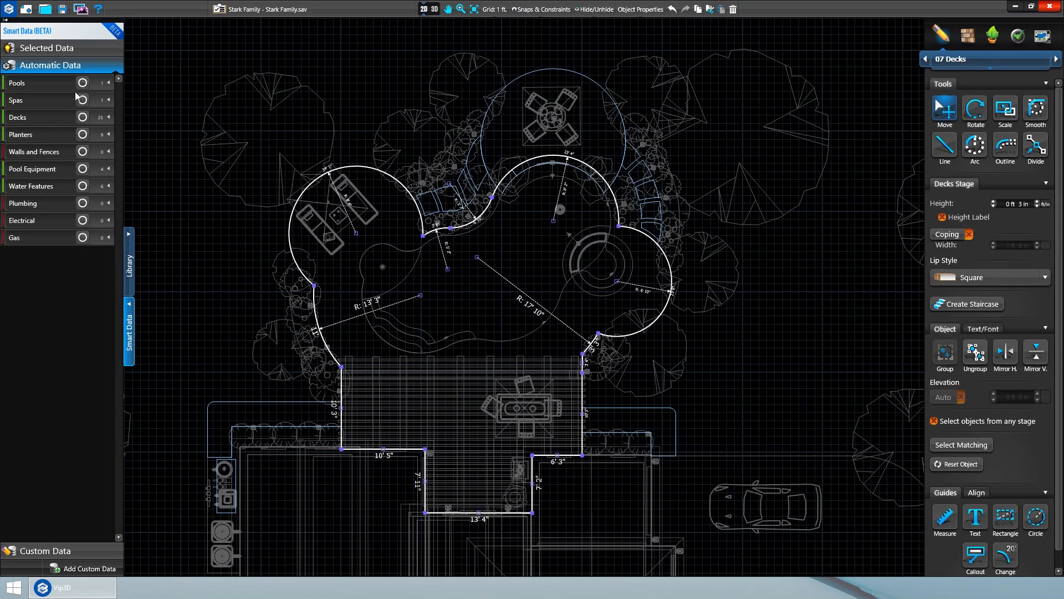
pyautogui.click(109, 83)
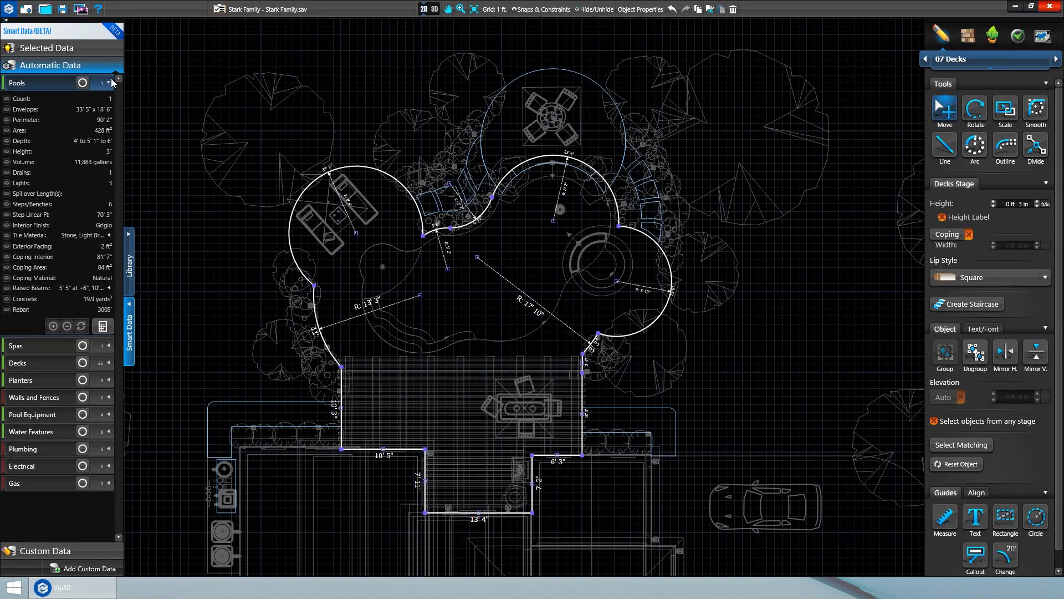
pyautogui.click(111, 83)
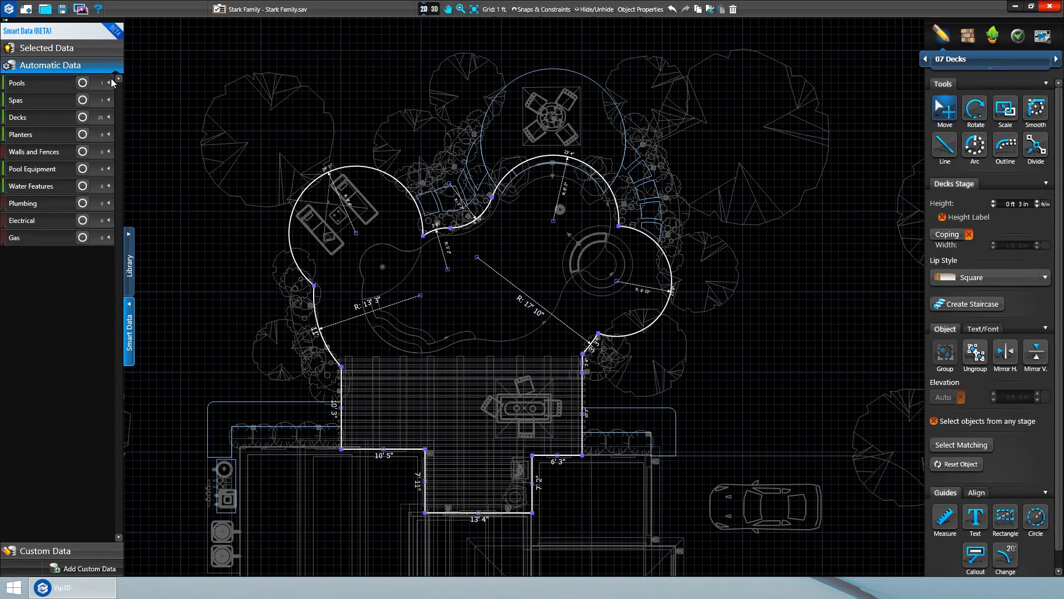
pyautogui.click(109, 100)
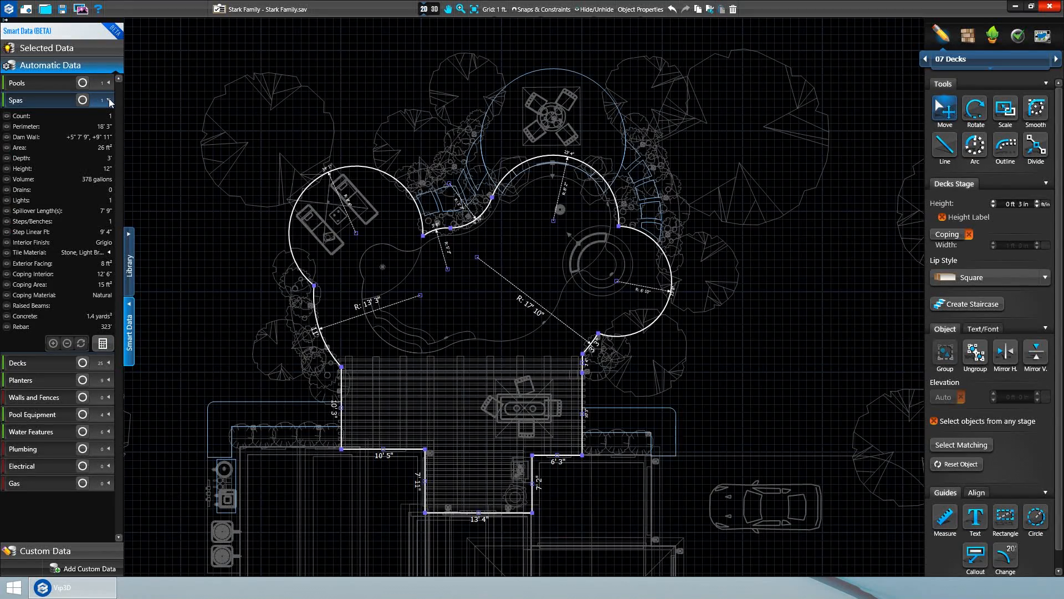
pyautogui.click(109, 100)
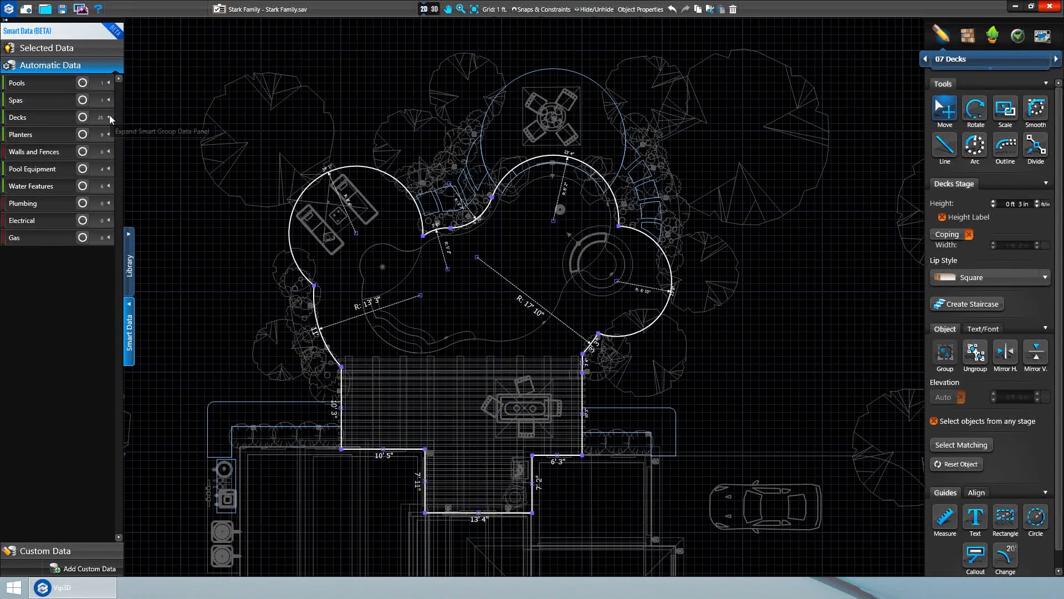
# Exclude the front porch decks, columns and walkway from the automatic Decks data group.
pyautogui.click(109, 117)
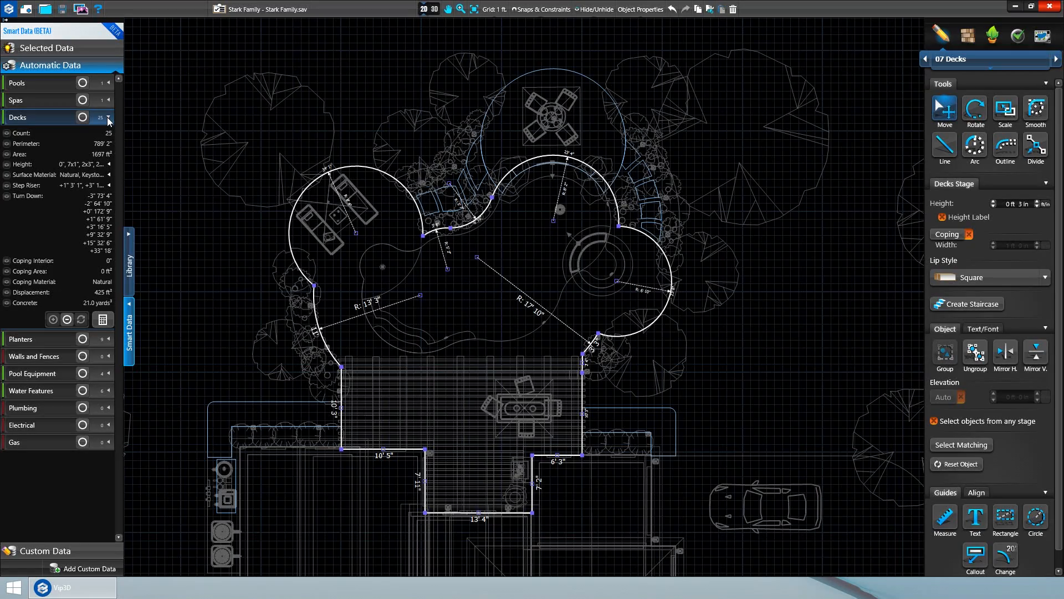
pyautogui.scroll(-3, 449, 320)
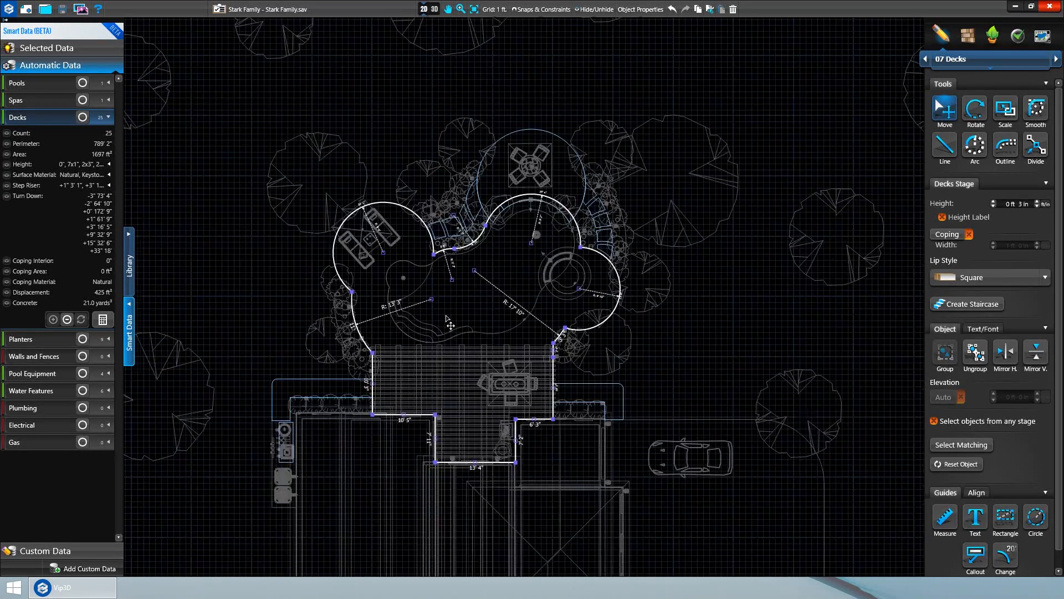
pyautogui.moveTo(383, 299); pyautogui.dragTo(408, 156, button='middle')
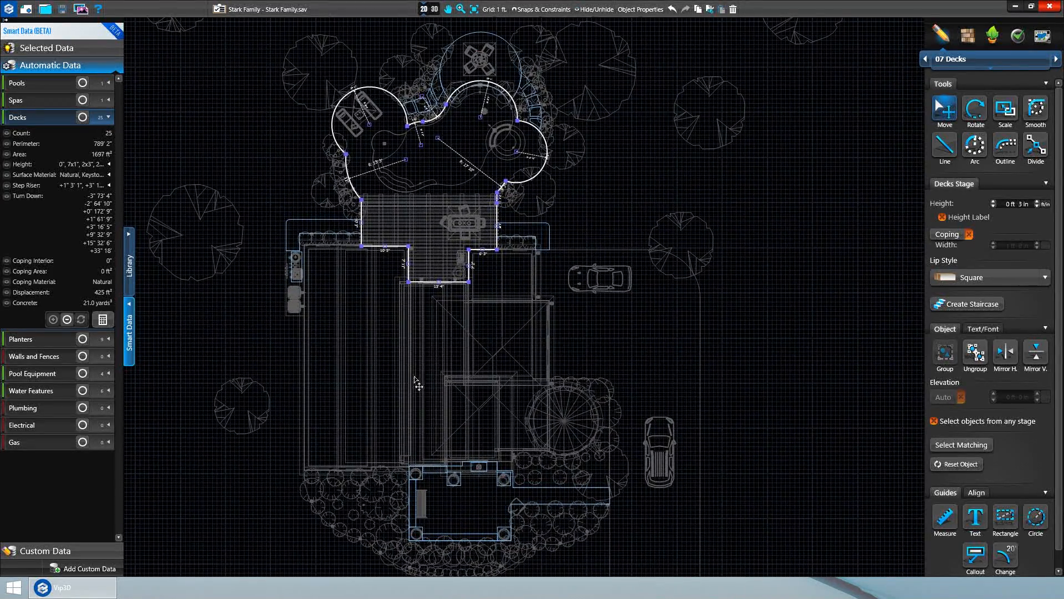
pyautogui.click(405, 465)
pyautogui.moveTo(389, 434); pyautogui.dragTo(592, 559)
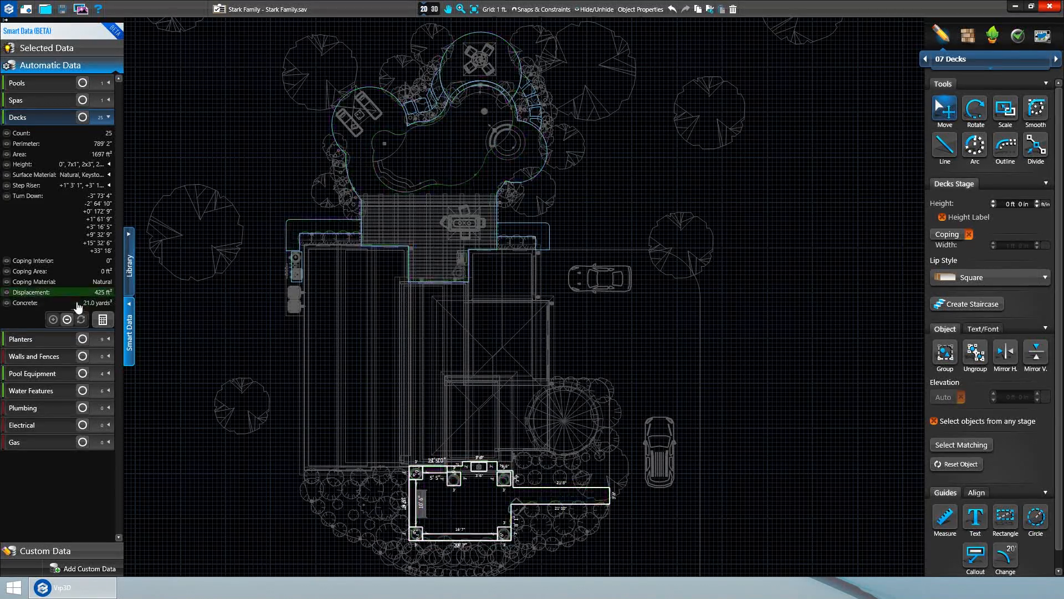
pyautogui.click(67, 320)
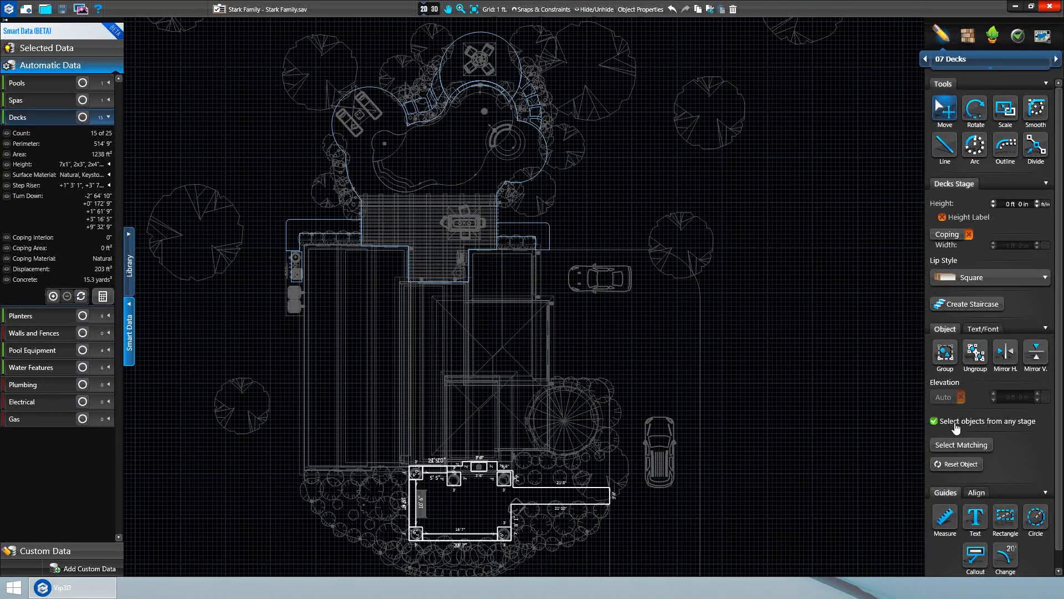
# Add the driveway to the front hardscape selection and create a custom data group from it named Existing Hardscapes.
pyautogui.click(700, 424)
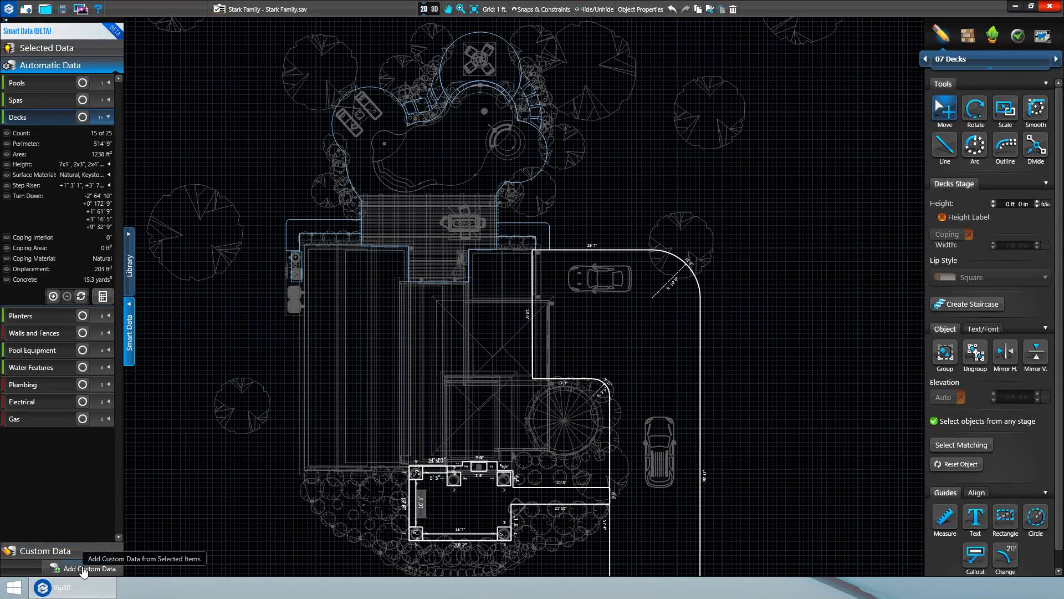
pyautogui.click(83, 571)
pyautogui.moveTo(47, 101); pyautogui.dragTo(1, 103)
pyautogui.write('Existing Hardscapes')
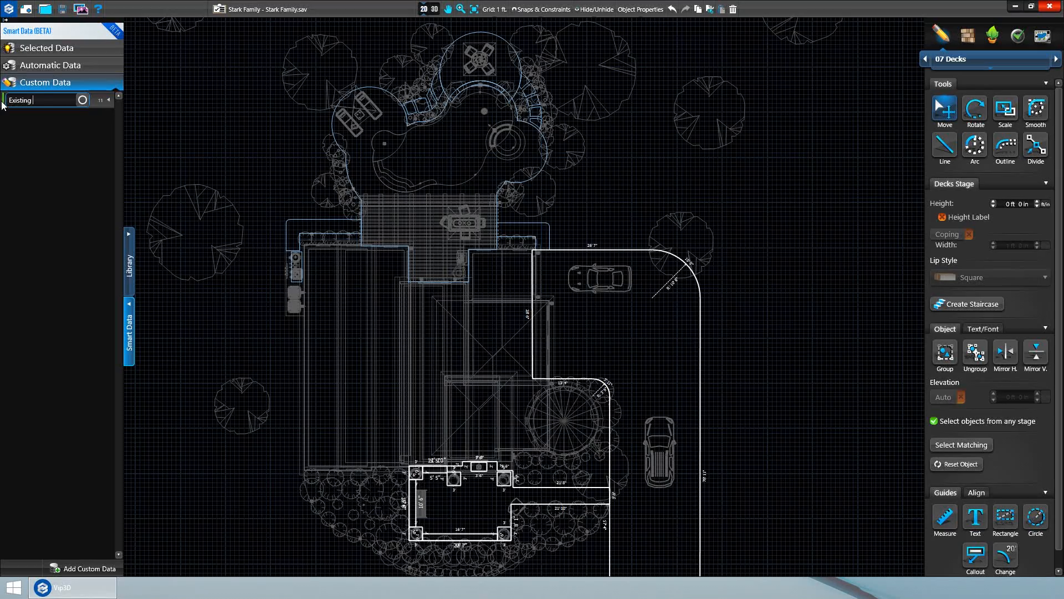
pyautogui.click(104, 100)
pyautogui.click(75, 151)
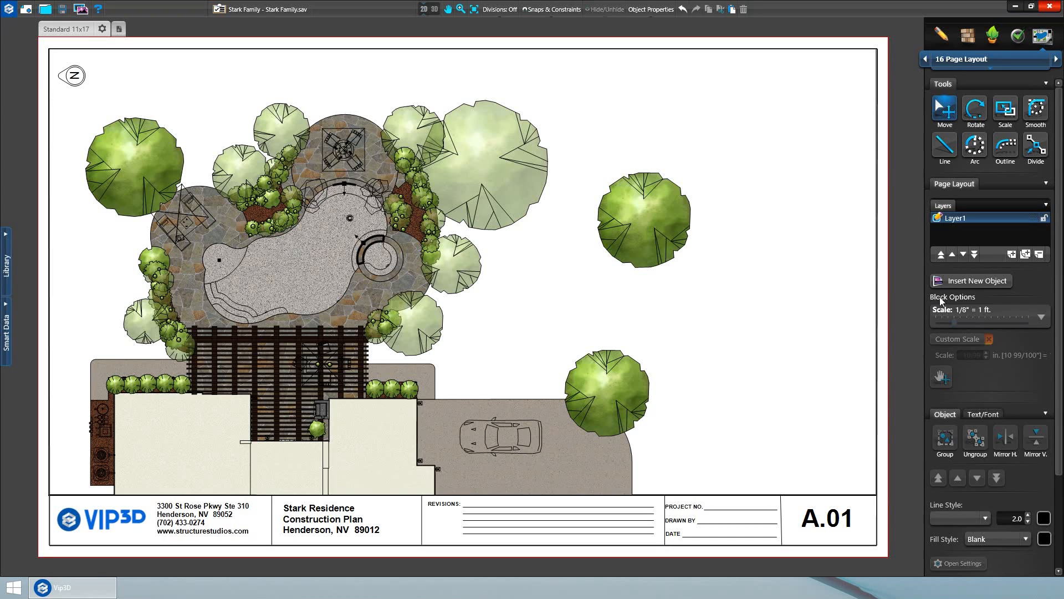
# Insert a Smart Data Block with the Pools and Decks data on the construction page, and mark the data as verified.
pyautogui.click(971, 280)
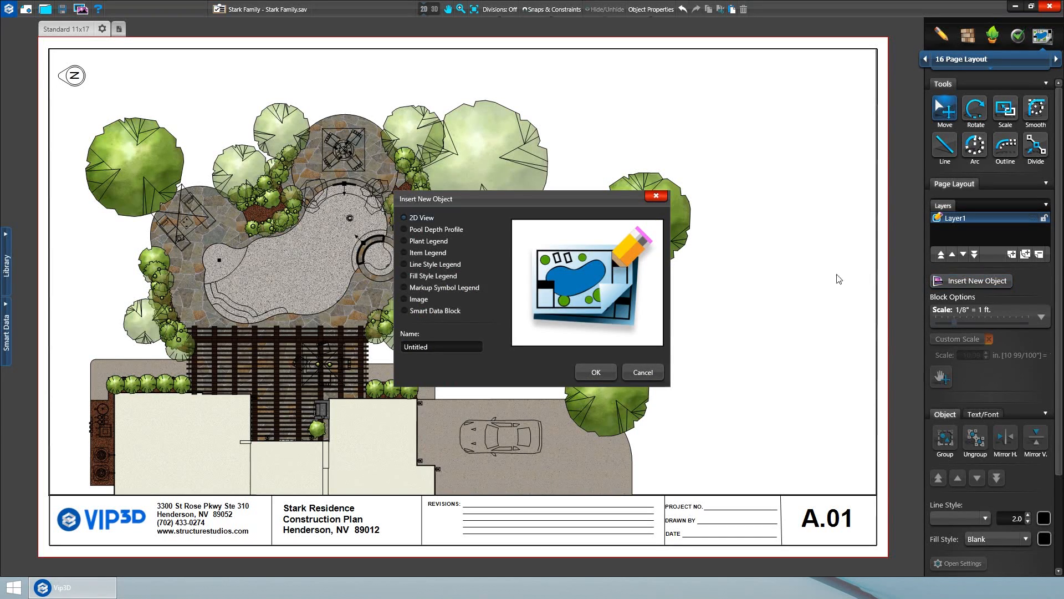
pyautogui.click(452, 314)
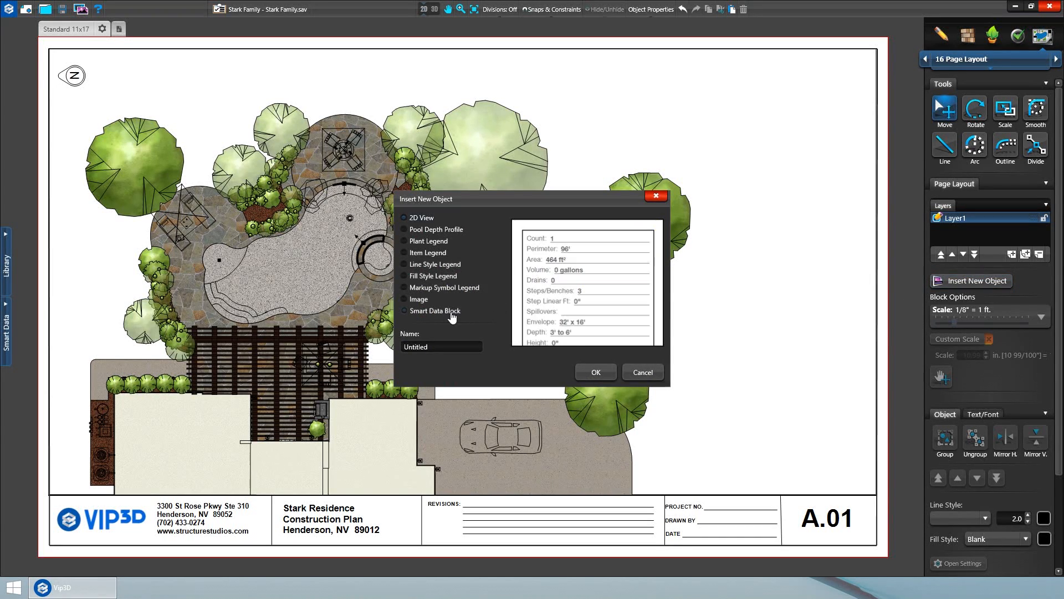
pyautogui.click(585, 371)
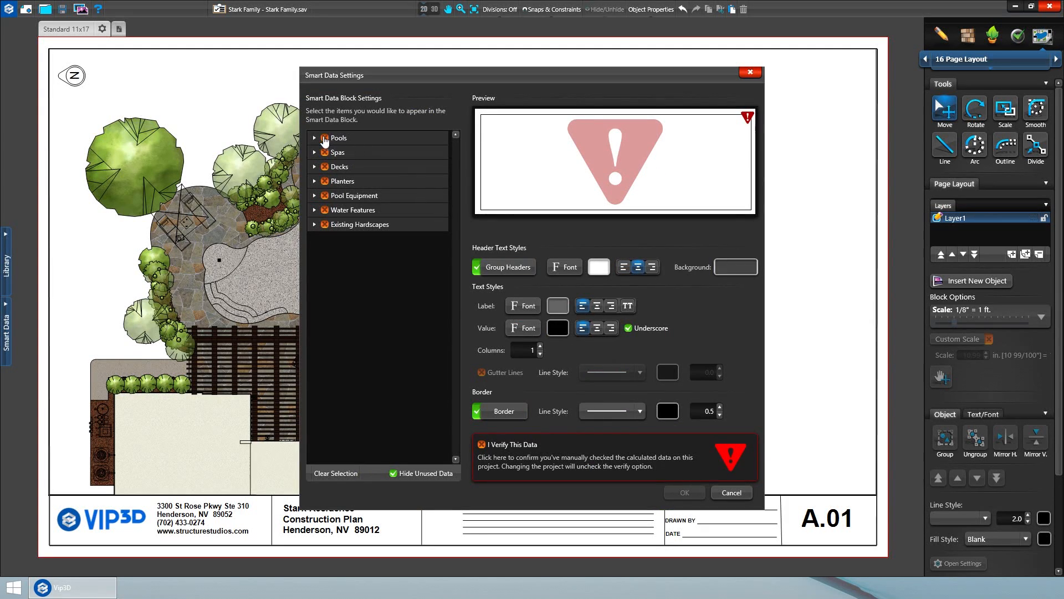
pyautogui.click(324, 138)
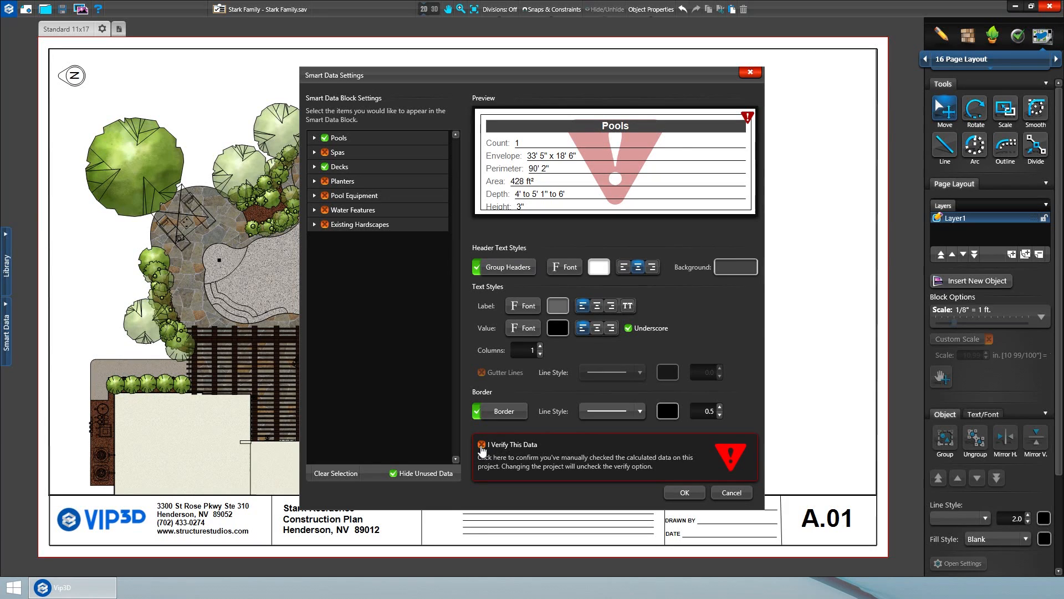
pyautogui.click(481, 444)
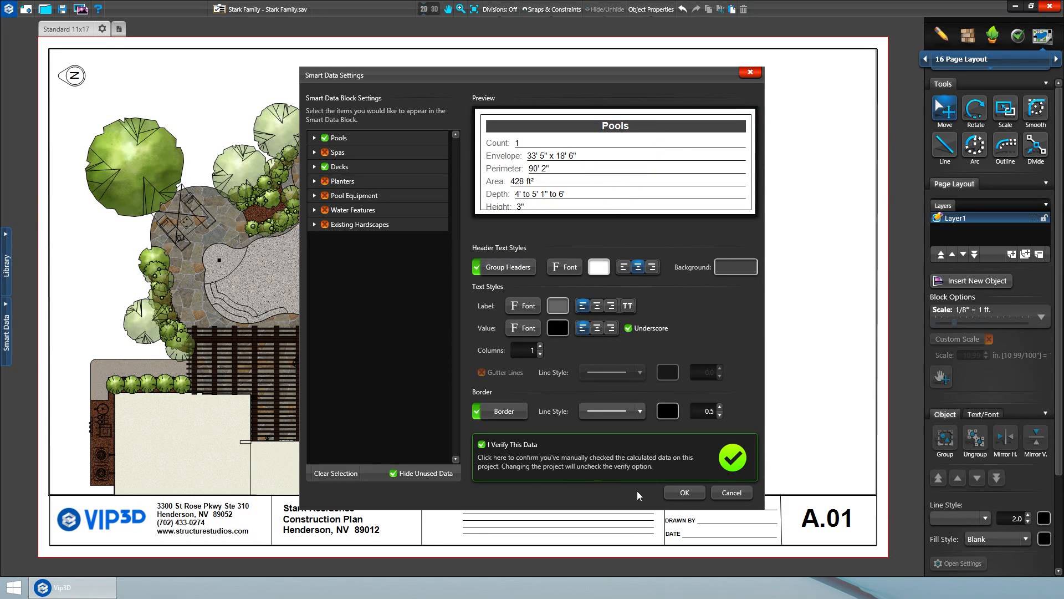
pyautogui.click(686, 494)
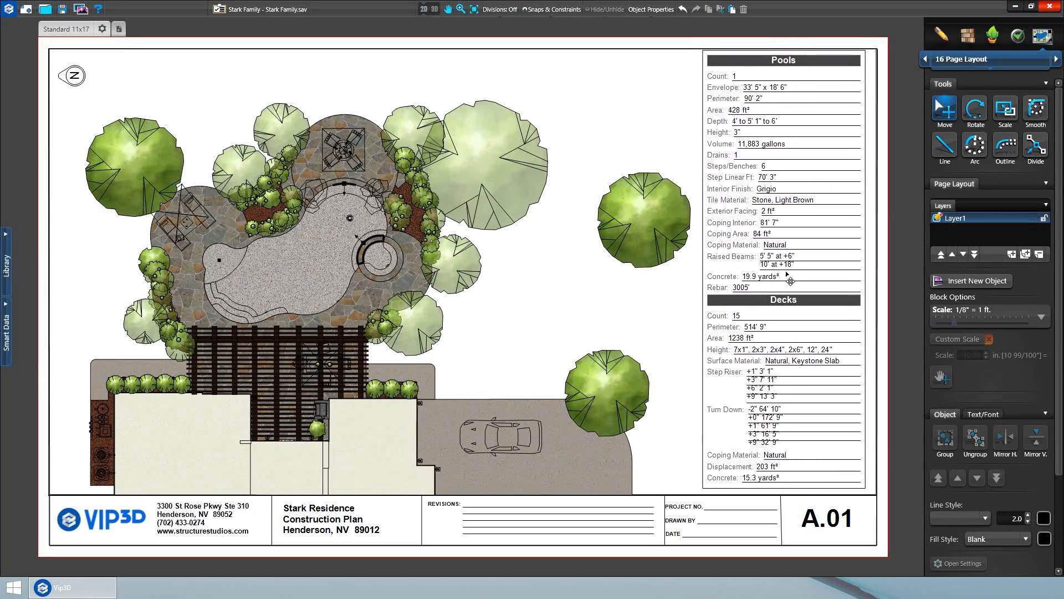
pyautogui.click(790, 275)
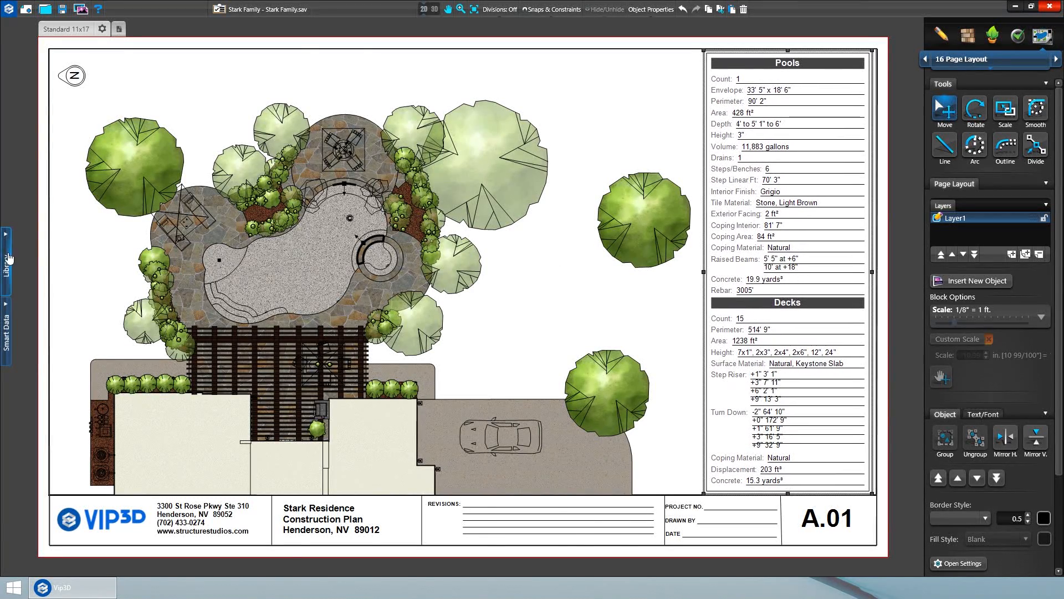
# Save the page to the library's Company Pages as Smart 11x17 Template and choose that template in the other project.
pyautogui.click(7, 258)
pyautogui.click(13, 569)
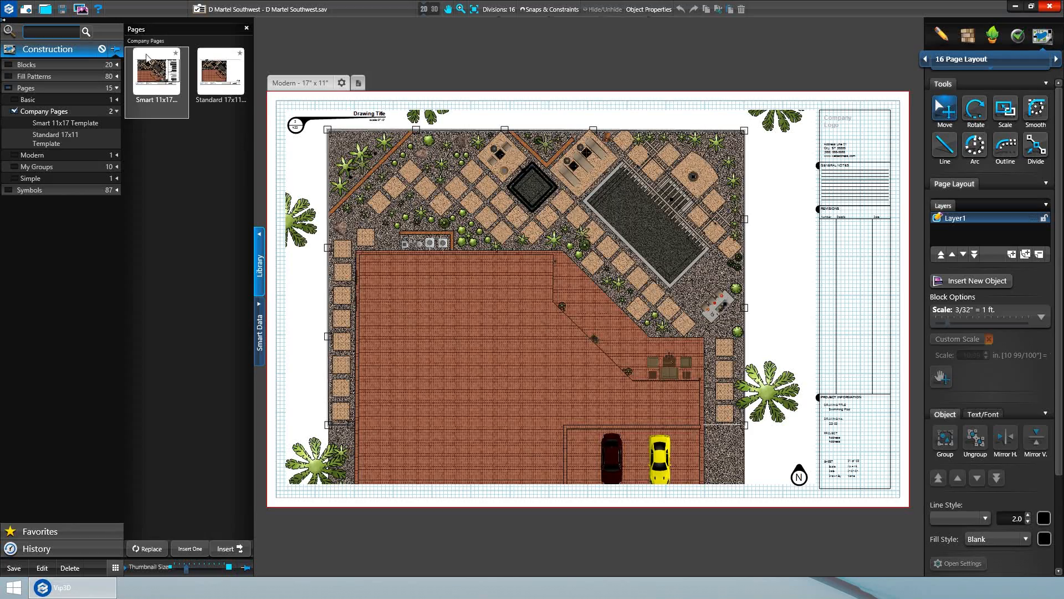
pyautogui.click(140, 66)
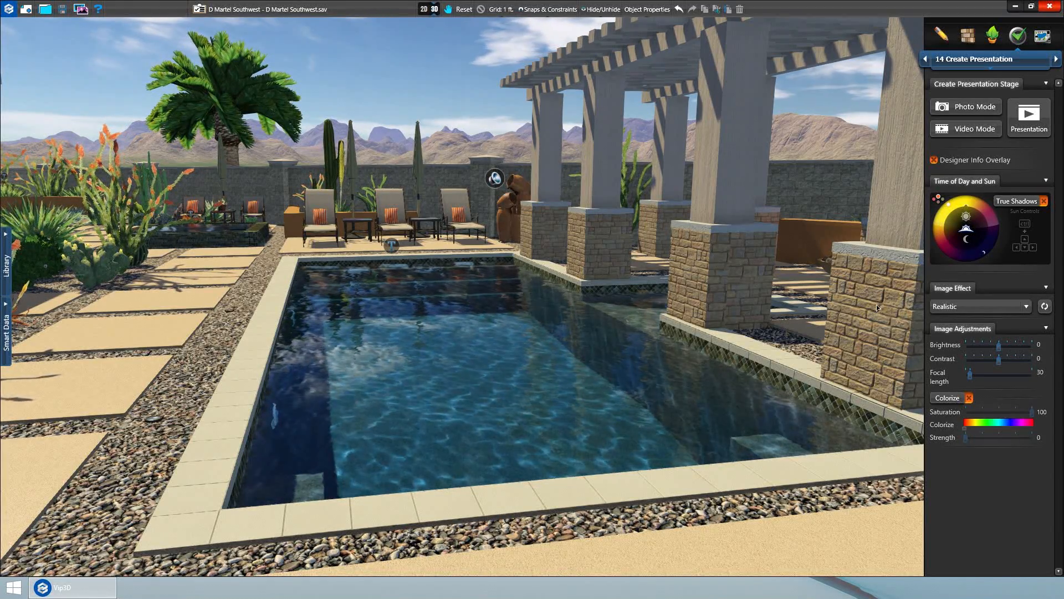
# Turn on True Shadows for the 3D presentation view.
pyautogui.click(1009, 202)
pyautogui.click(1009, 202)
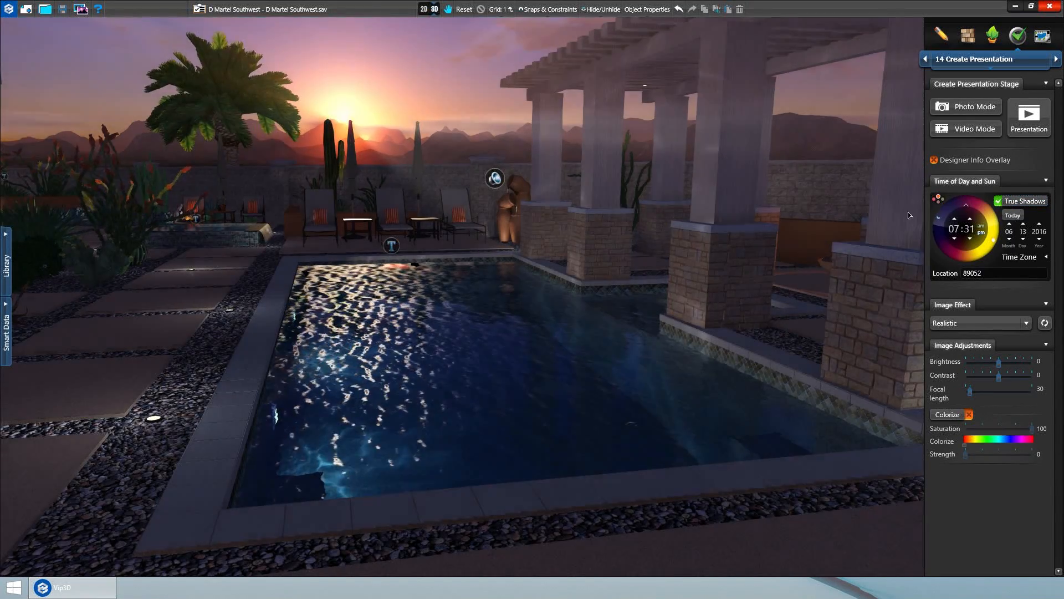
# Start a new project with its folder name, street address and postal code filled in, and rotate its north orientation clockwise.
pyautogui.click(25, 10)
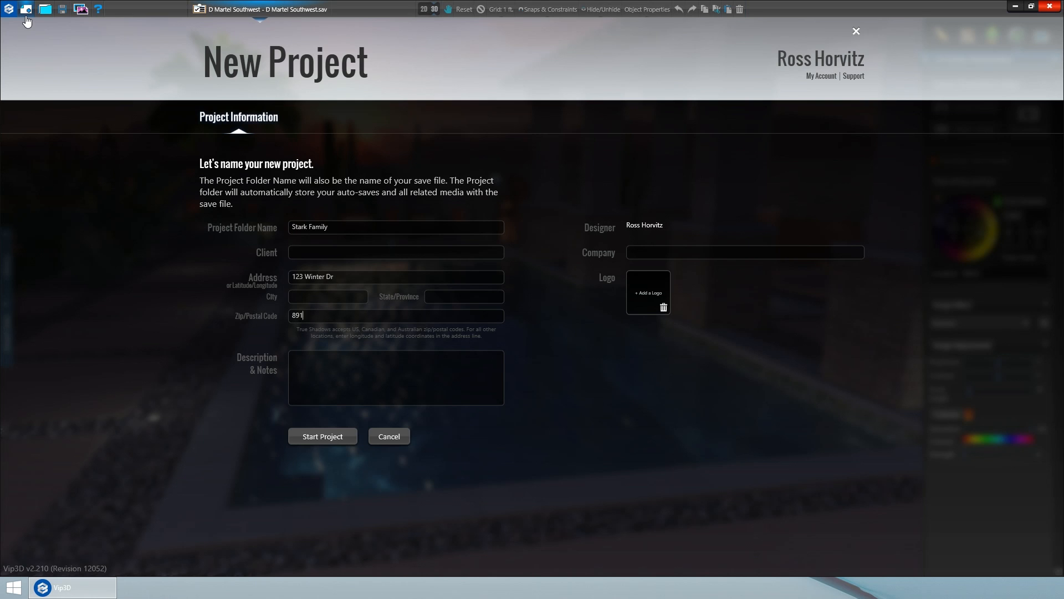
pyautogui.click(315, 438)
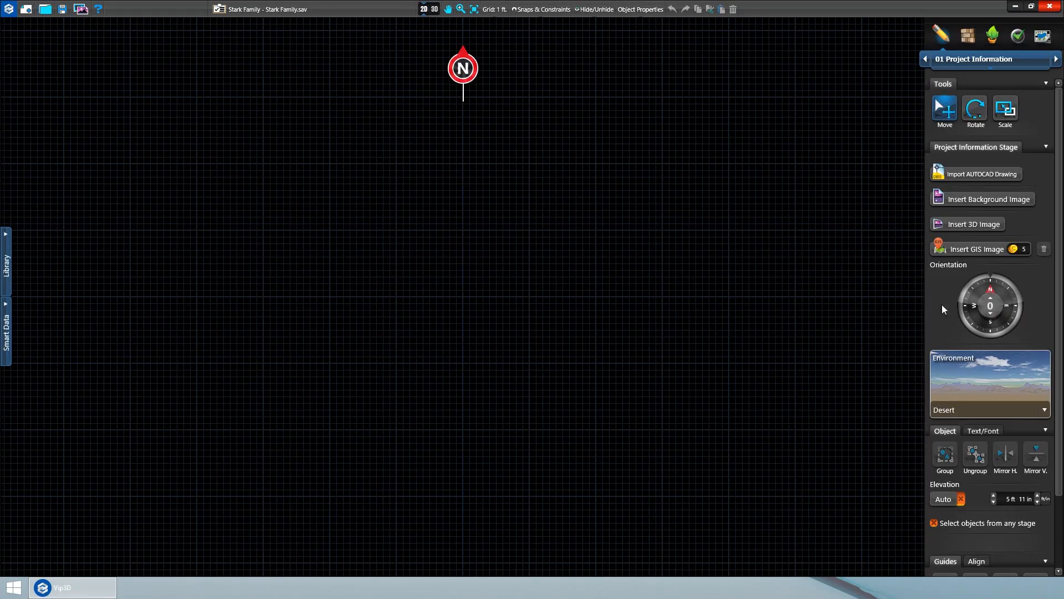
pyautogui.moveTo(999, 285); pyautogui.dragTo(1012, 309)
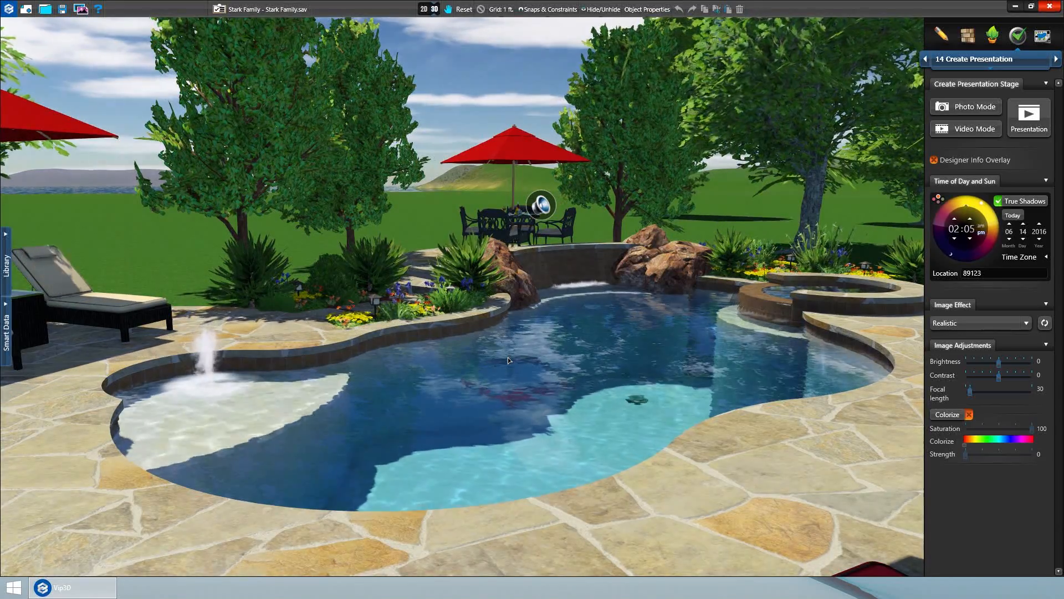
# Set the True Shadows time of day to 11:34.
pyautogui.click(955, 220)
pyautogui.click(954, 220)
pyautogui.click(969, 239)
pyautogui.moveTo(943, 217); pyautogui.dragTo(943, 249)
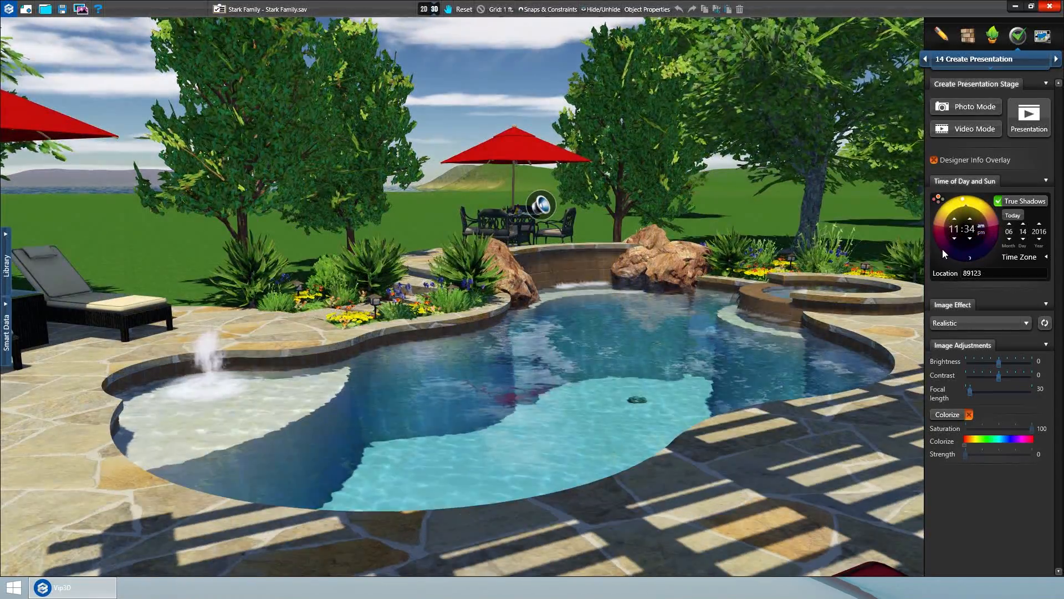
# Set the True Shadows date to 07/04/2016 and the time of day to 07:23 pm.
pyautogui.click(1010, 232)
pyautogui.write('7')
pyautogui.click(1025, 232)
pyautogui.write('4')
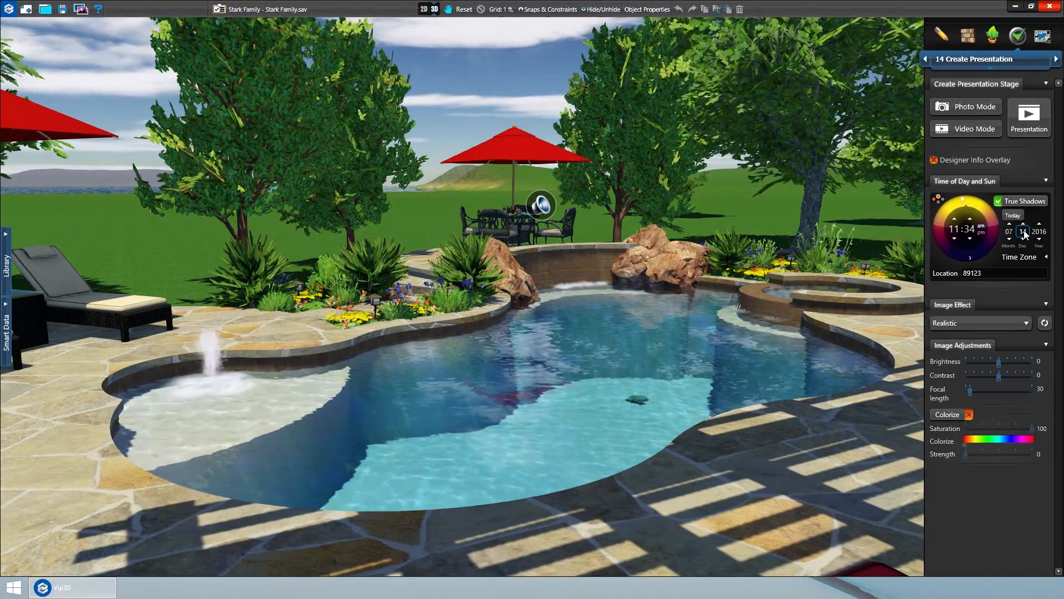
pyautogui.click(729, 273)
pyautogui.scroll(8, 730, 272)
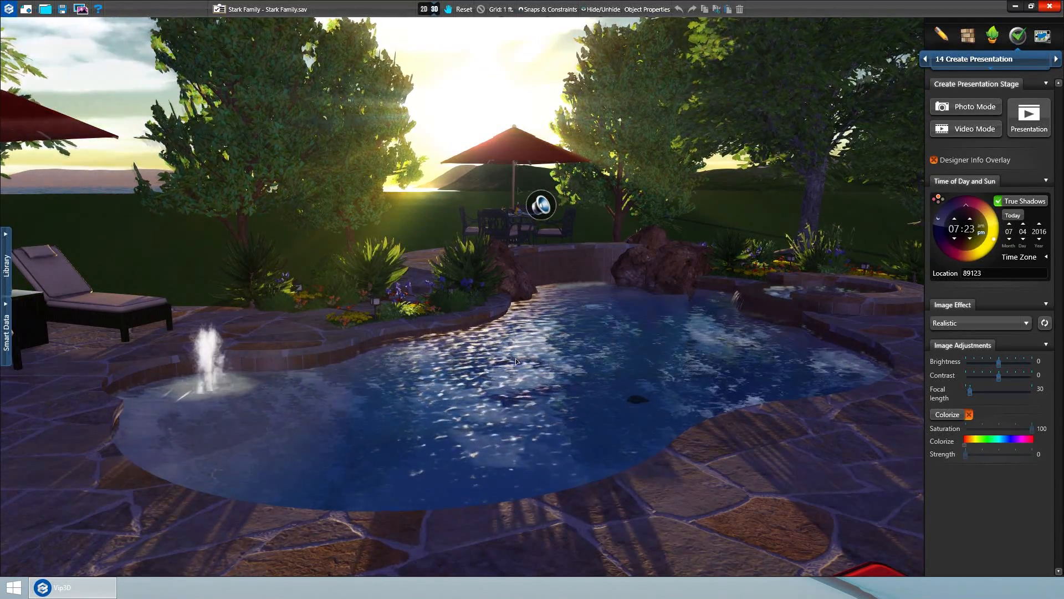
# Compare the pool scene with True Shadows turned off and on again.
pyautogui.click(1015, 201)
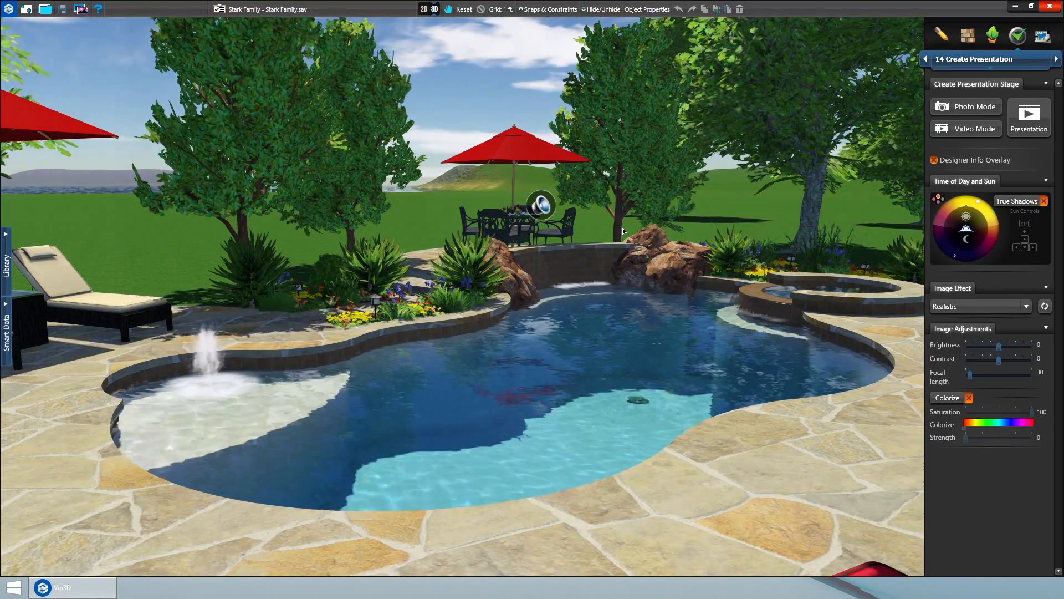
pyautogui.click(1044, 201)
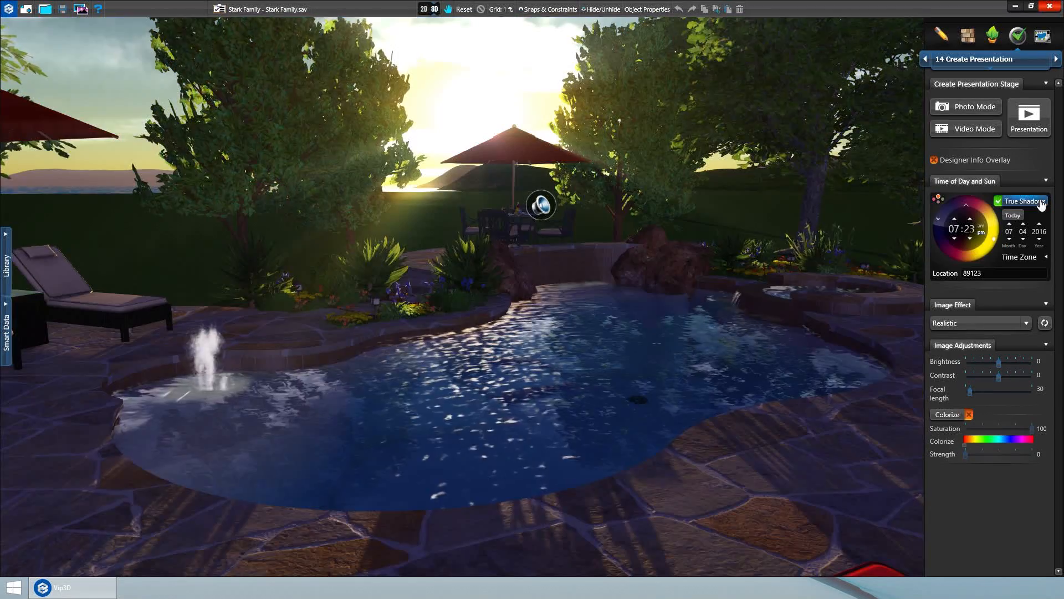
# Set the project's north angle to 286 degrees and inspect the changed sunlight over the pool.
pyautogui.click(941, 35)
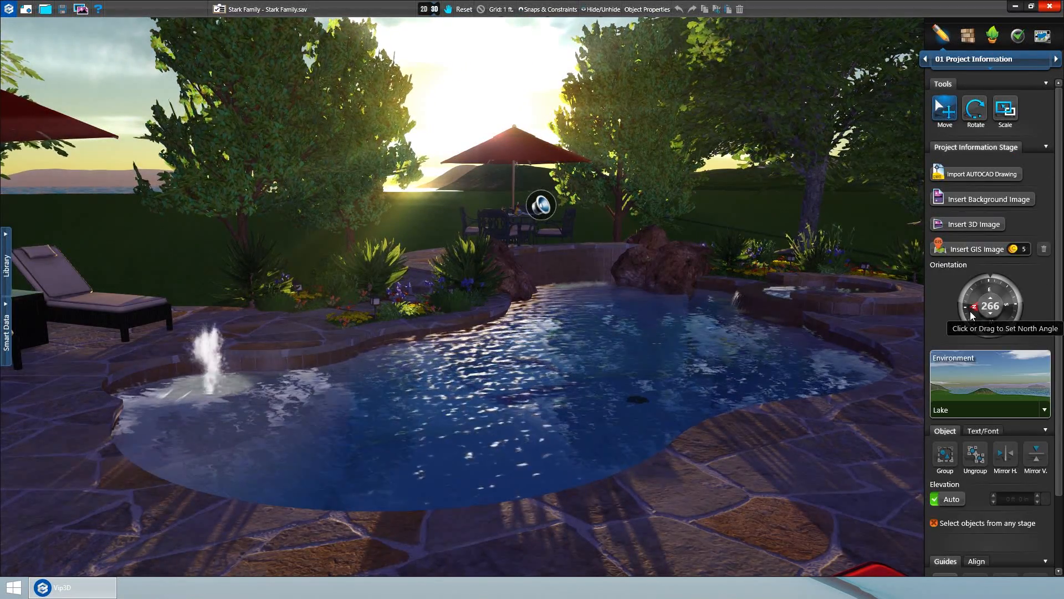
pyautogui.moveTo(971, 316); pyautogui.dragTo(977, 310)
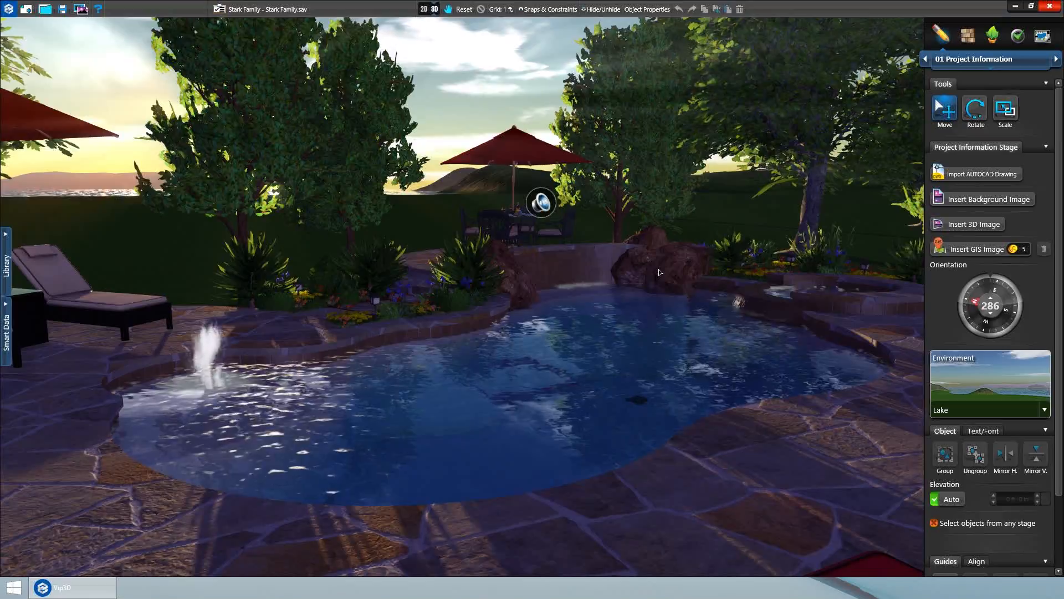
pyautogui.scroll(3, 660, 272)
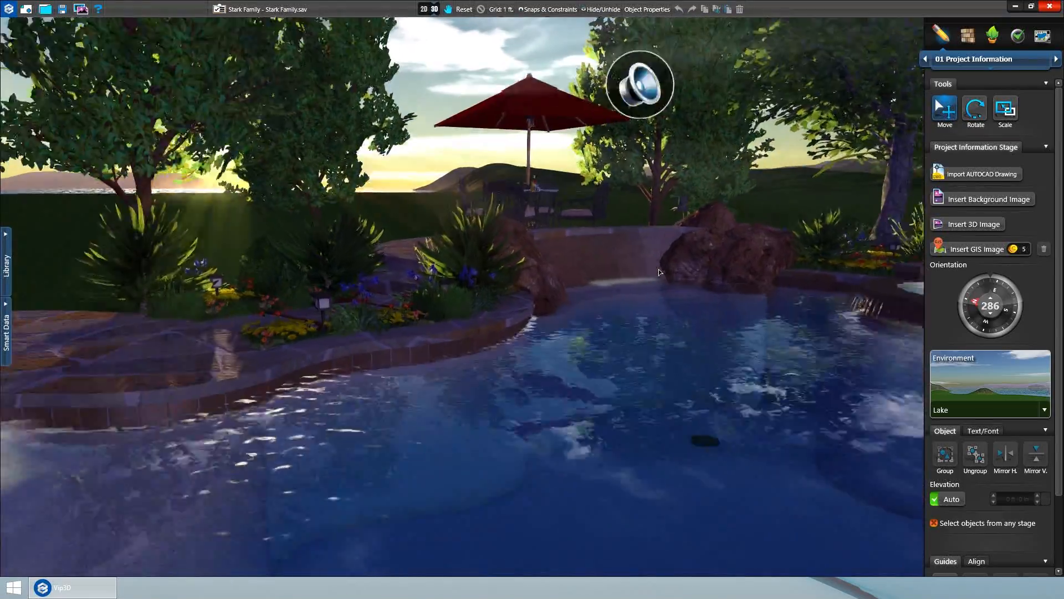
pyautogui.scroll(-3, 659, 272)
pyautogui.scroll(3, 660, 272)
pyautogui.scroll(-6, 660, 272)
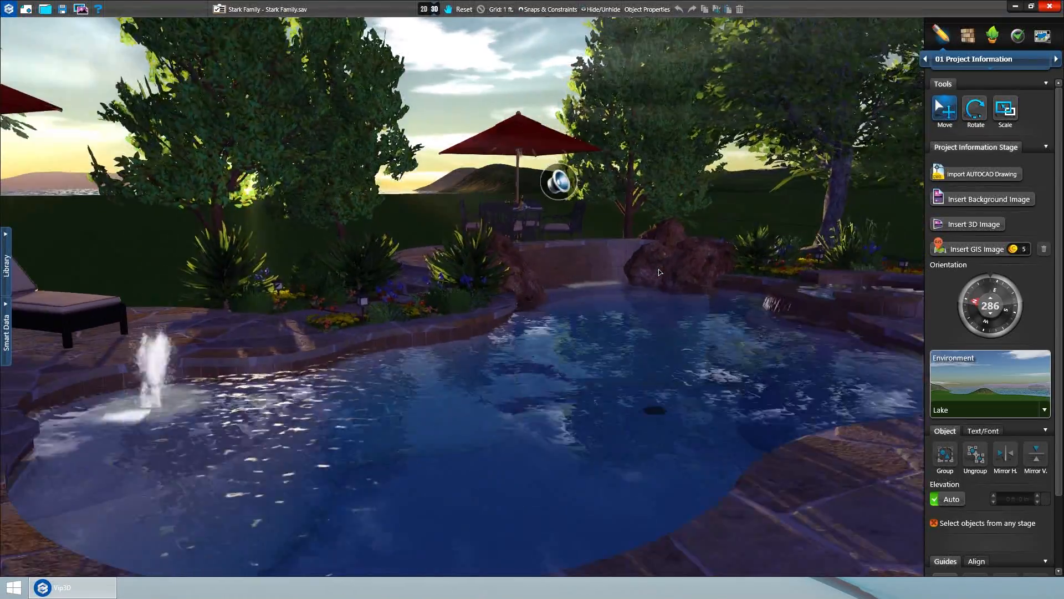
pyautogui.scroll(2, 660, 272)
pyautogui.scroll(5, 660, 272)
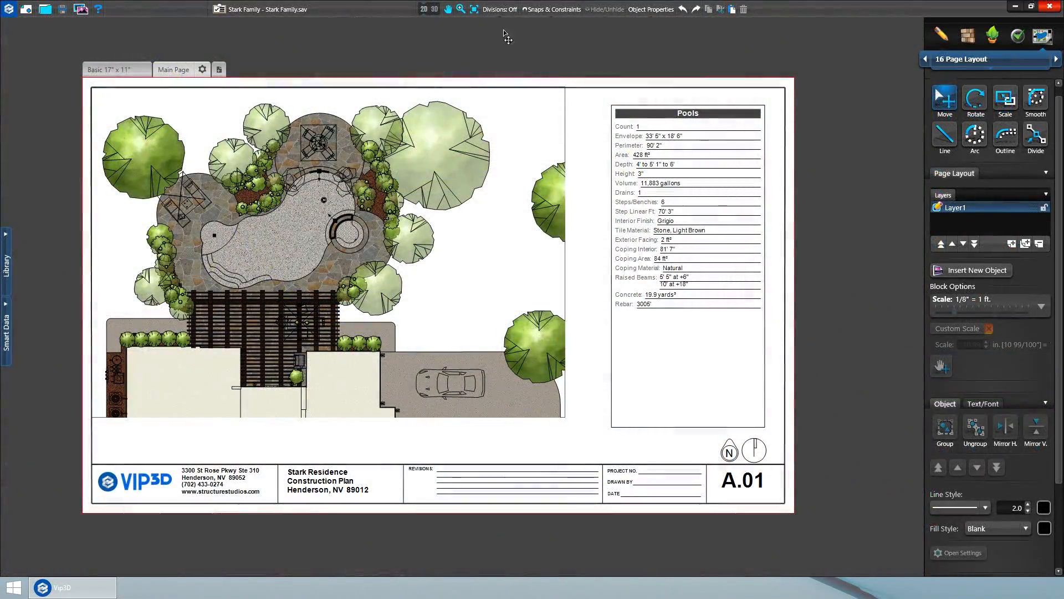
# Try page grid divisions of 6 and 12 on the Main Page, and set the divisions to 16.
pyautogui.click(506, 11)
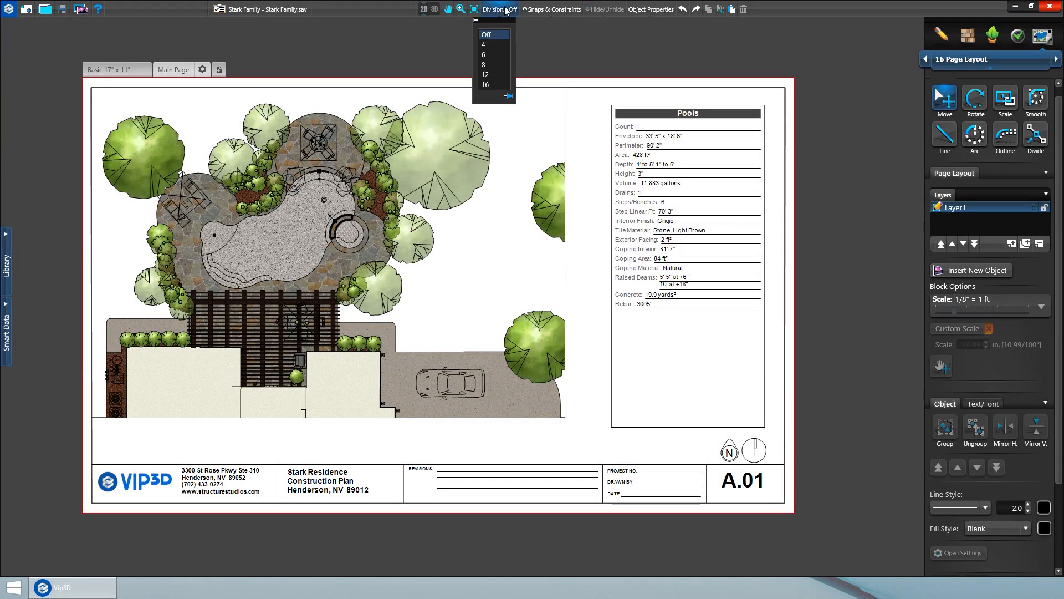
pyautogui.click(491, 55)
pyautogui.click(495, 11)
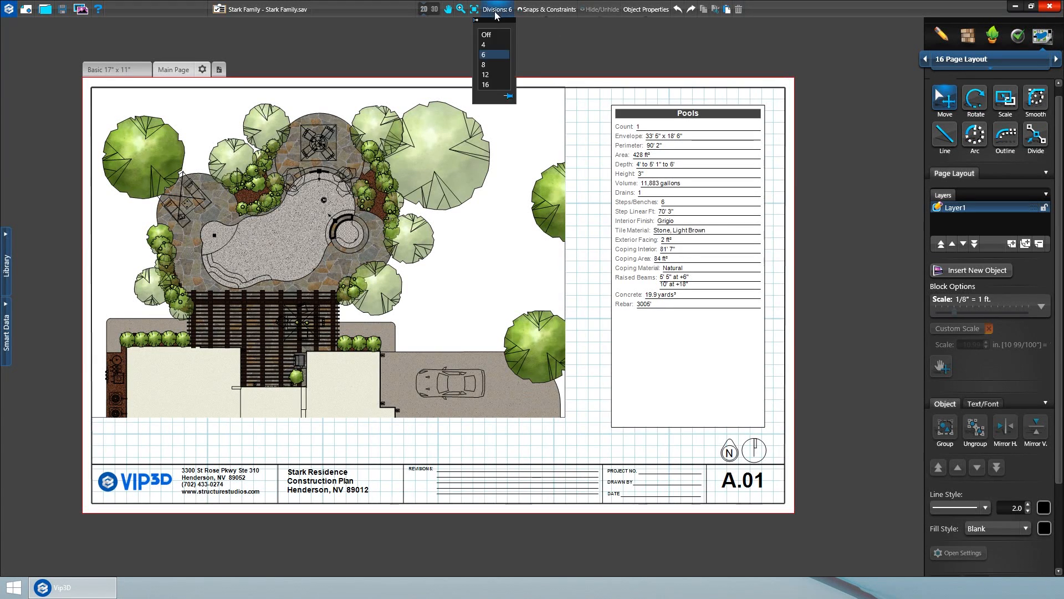
pyautogui.click(491, 74)
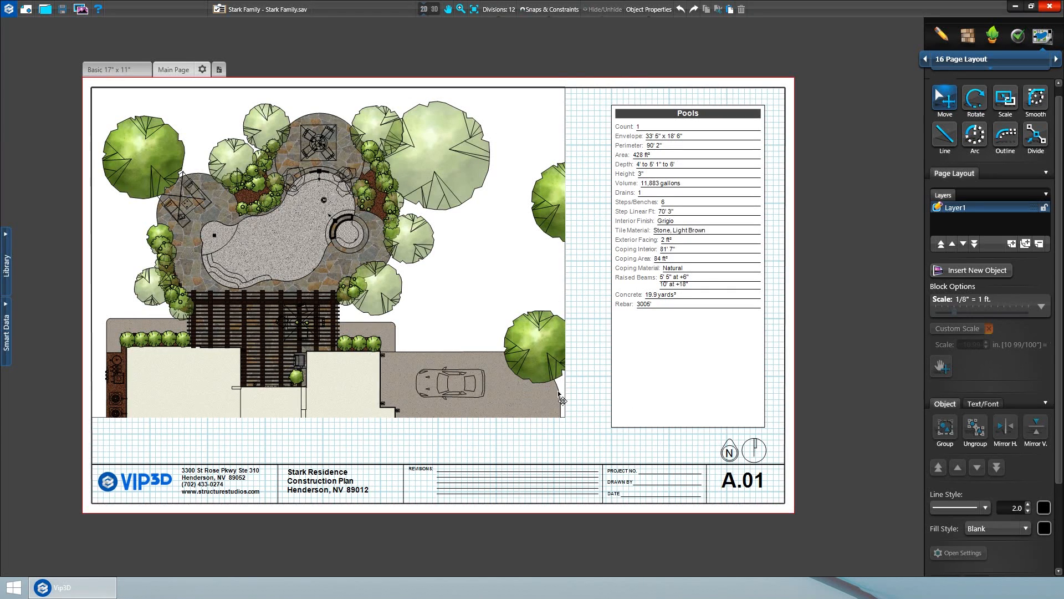
pyautogui.click(505, 11)
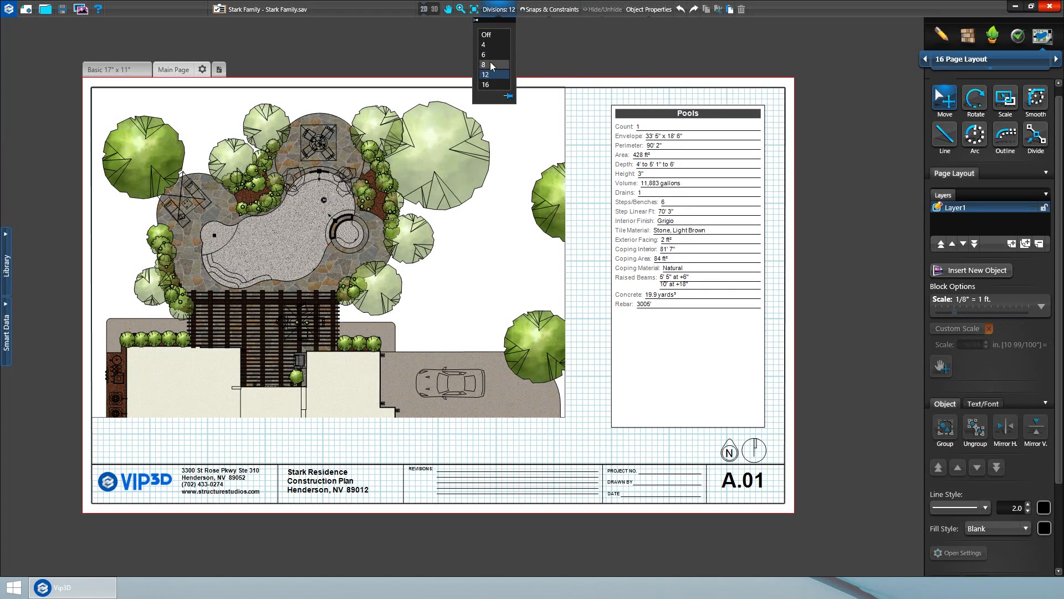
pyautogui.click(492, 87)
# Enlarge the 2D plan view sideways toward the Pools data block and down to the title block.
pyautogui.click(544, 256)
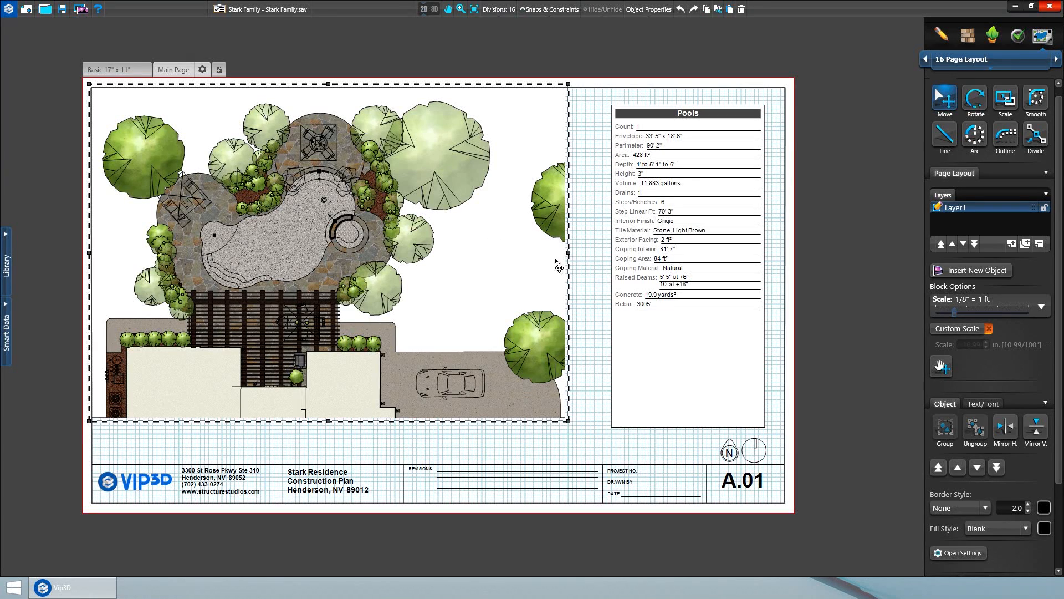
pyautogui.moveTo(572, 253); pyautogui.dragTo(601, 253)
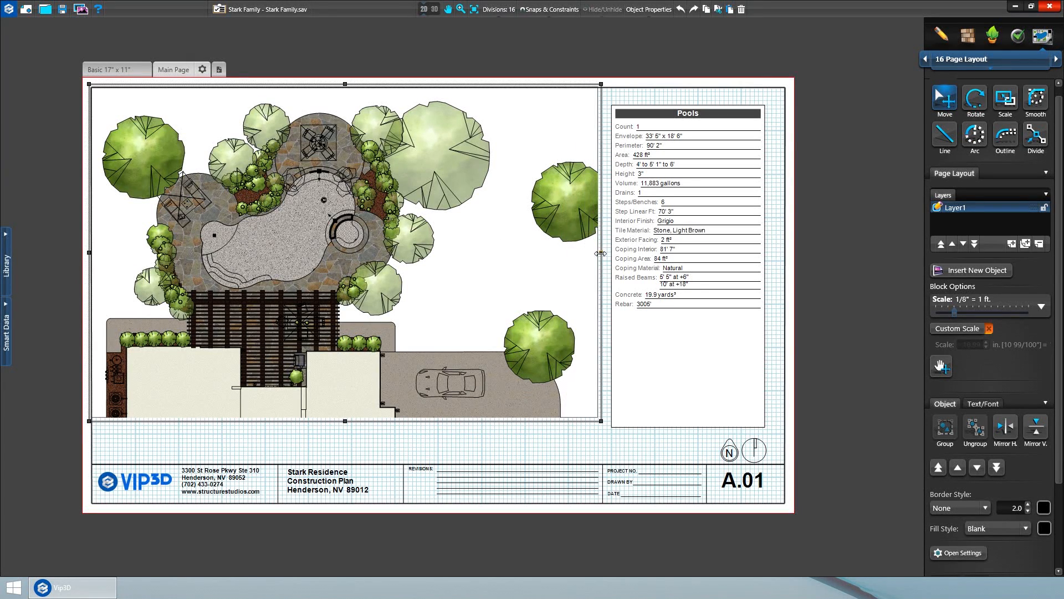
pyautogui.moveTo(346, 426); pyautogui.dragTo(332, 467)
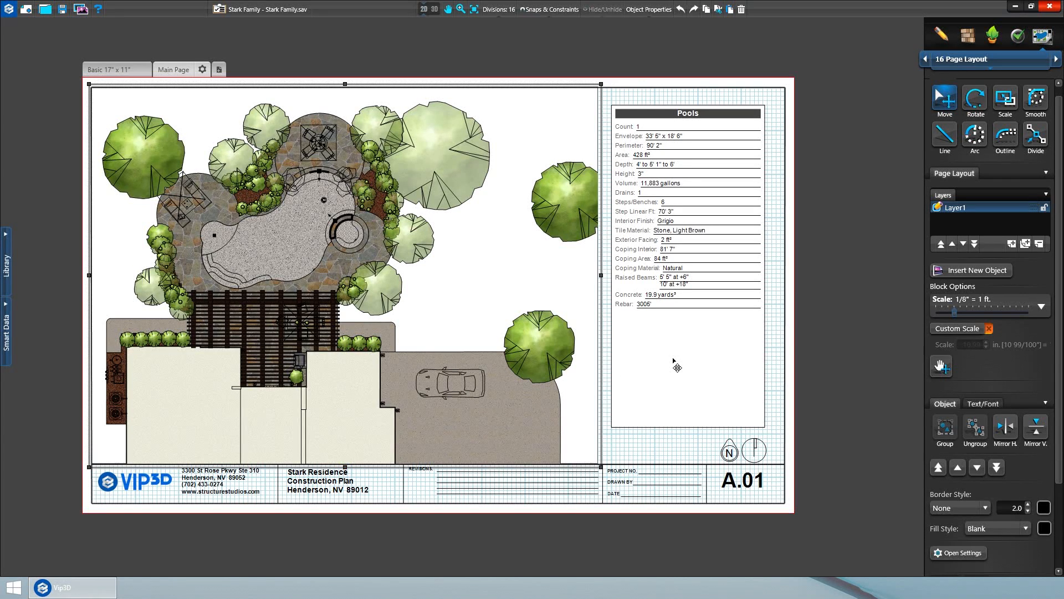
# Move the Pools data block slightly up and to the right on the page grid.
pyautogui.click(727, 135)
pyautogui.moveTo(732, 119); pyautogui.dragTo(734, 114)
pyautogui.click(627, 60)
# Review the Snaps & Constraints options and widen the 2D plan view slightly toward the Pools data block.
pyautogui.click(542, 17)
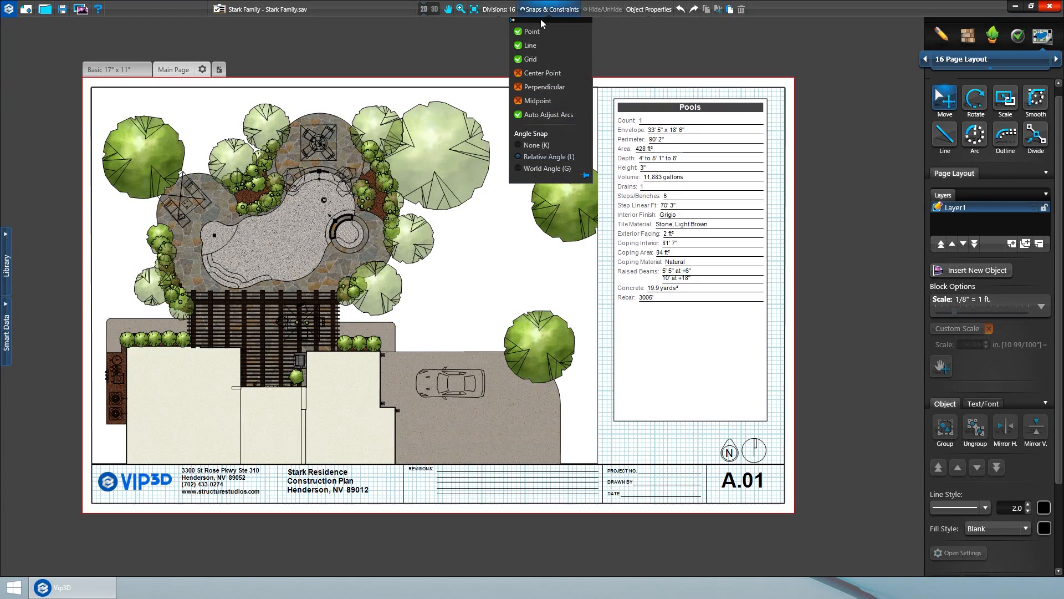
pyautogui.click(502, 255)
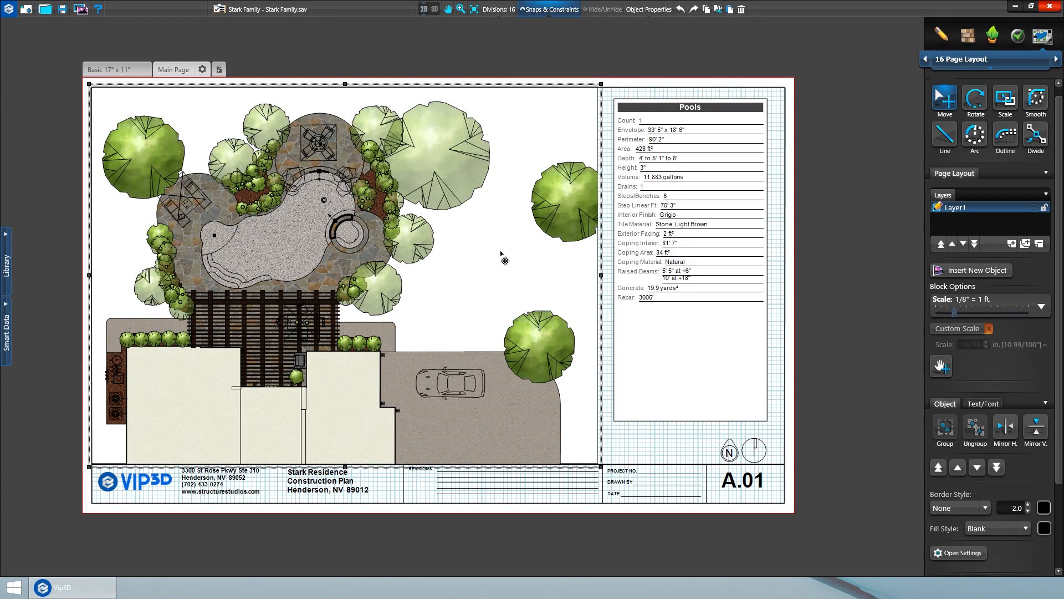
pyautogui.moveTo(602, 277)
pyautogui.mouseDown()
pyautogui.moveTo(542, 277)
pyautogui.moveTo(604, 280)
pyautogui.mouseUp()
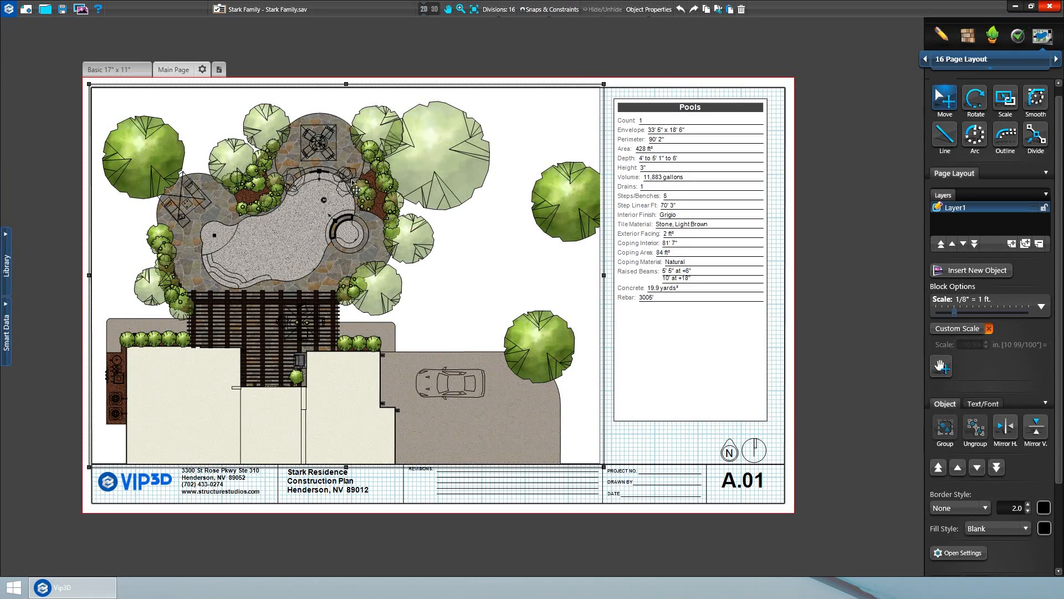
# Turn on page grid printing in the Main Page options and try the portrait and landscape orientations.
pyautogui.click(202, 69)
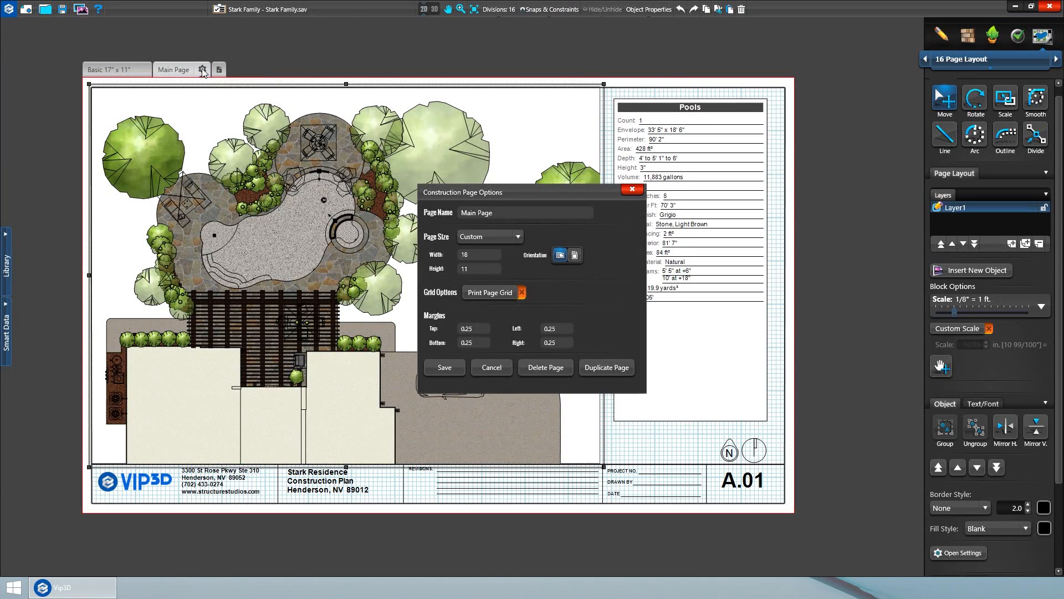
pyautogui.click(503, 296)
pyautogui.click(576, 255)
pyautogui.click(561, 256)
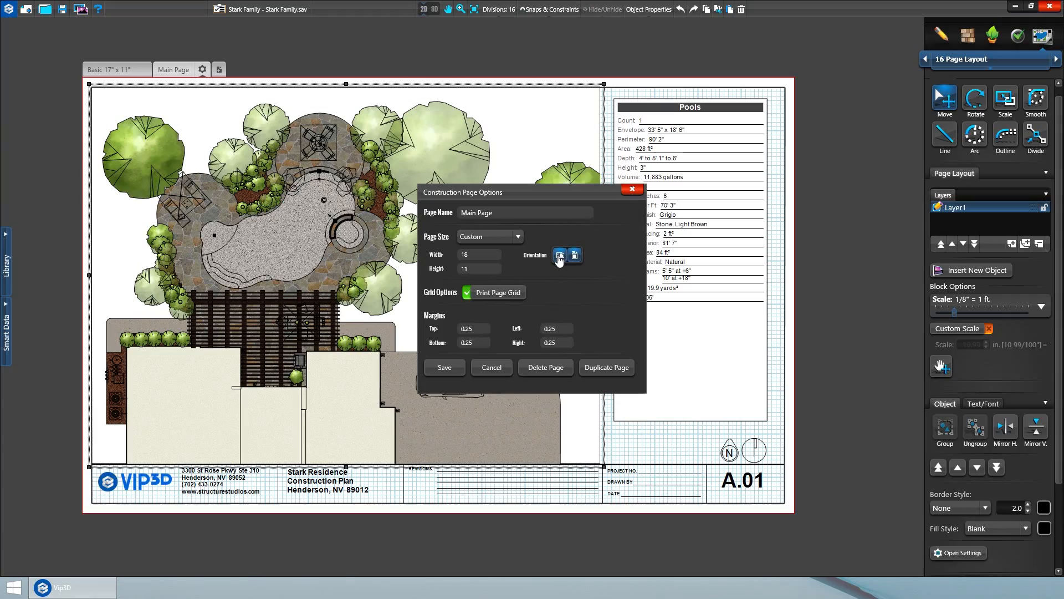
pyautogui.click(576, 257)
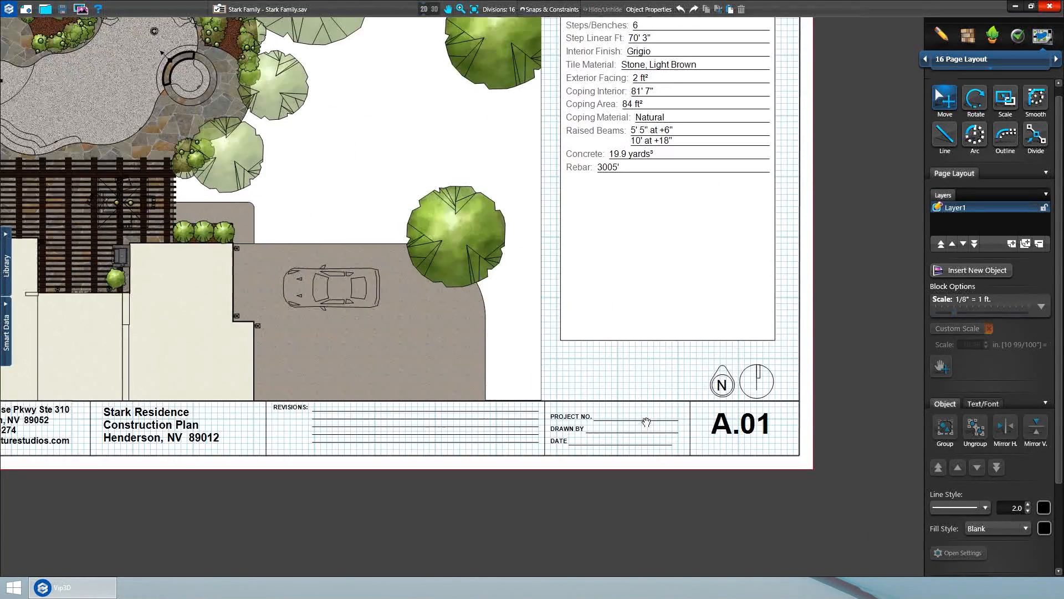
# Lengthen the DATE, DRAWN BY and PROJECT NO. fields in the title block so their lines end at the same point.
pyautogui.scroll(3, 647, 423)
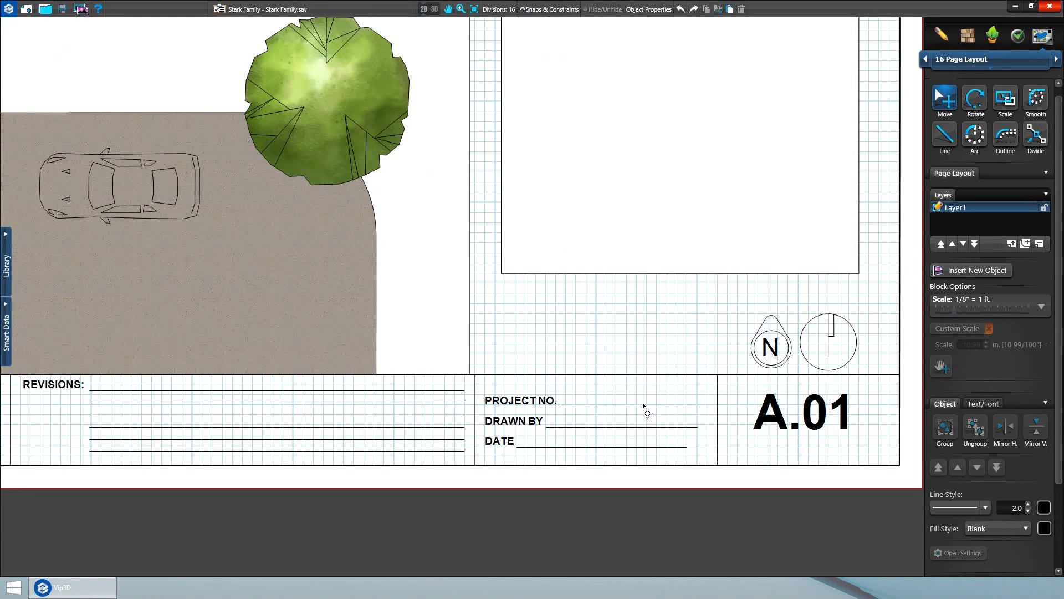
pyautogui.click(643, 406)
pyautogui.click(641, 426)
pyautogui.click(667, 444)
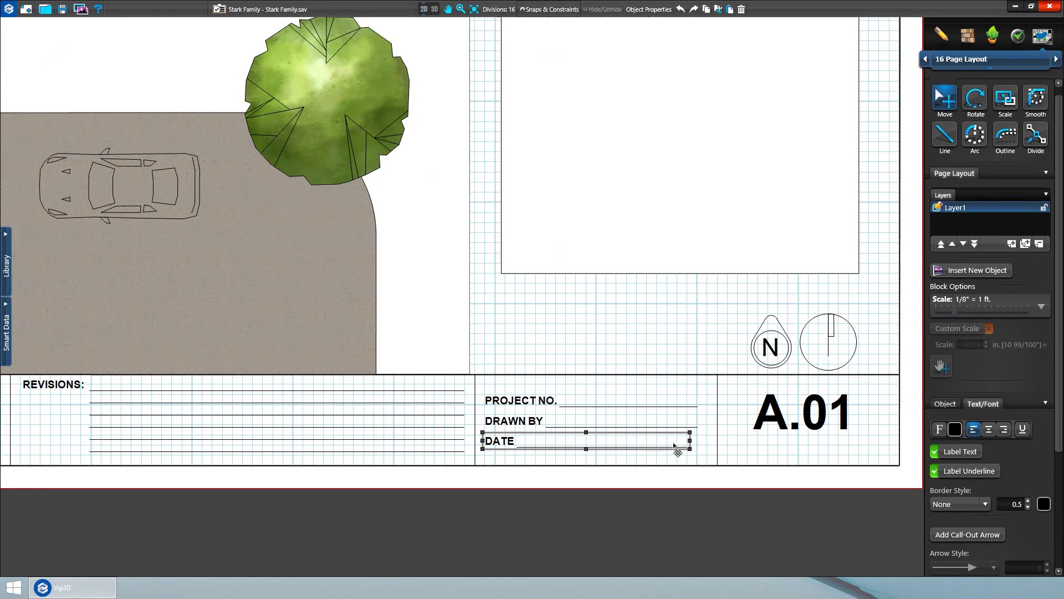
pyautogui.moveTo(689, 441); pyautogui.dragTo(711, 441)
pyautogui.click(680, 423)
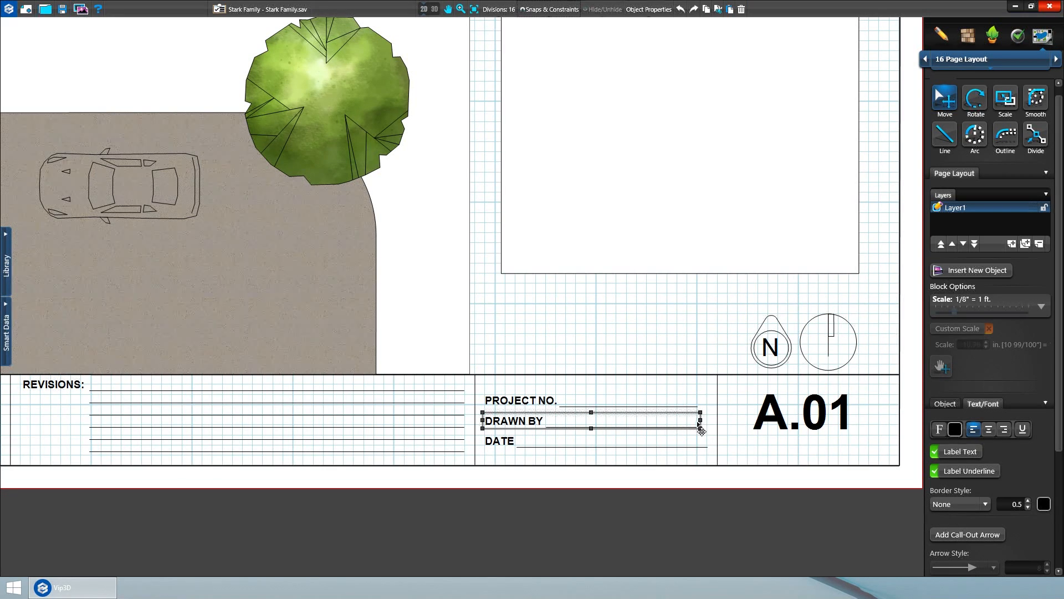
pyautogui.moveTo(704, 421); pyautogui.dragTo(710, 421)
pyautogui.click(681, 403)
pyautogui.moveTo(707, 399); pyautogui.dragTo(711, 399)
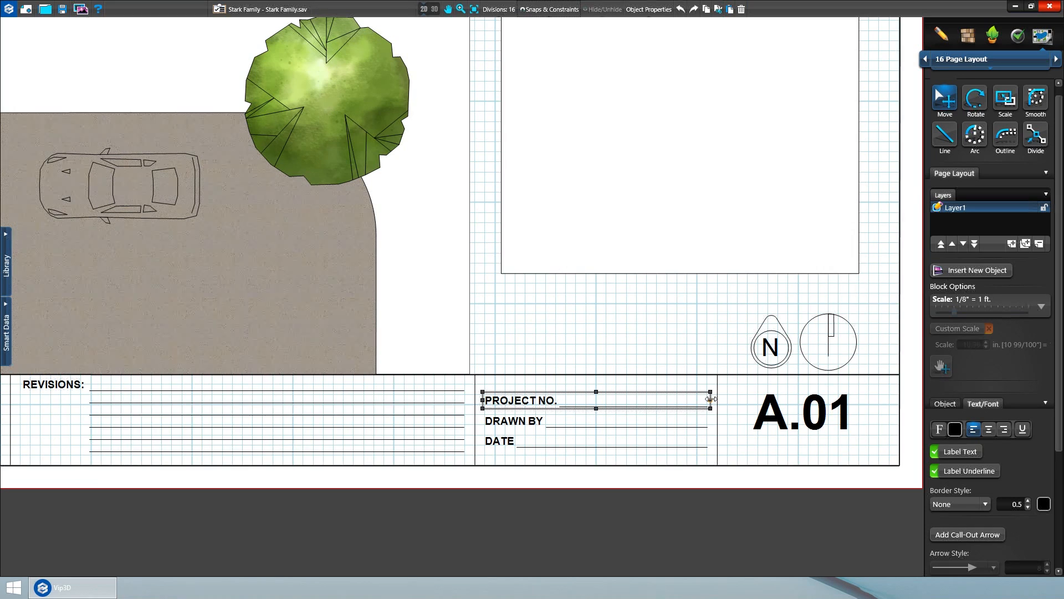
# Switch the PROJECT NO. field's label text off and back on, and toggle its label underline.
pyautogui.click(952, 451)
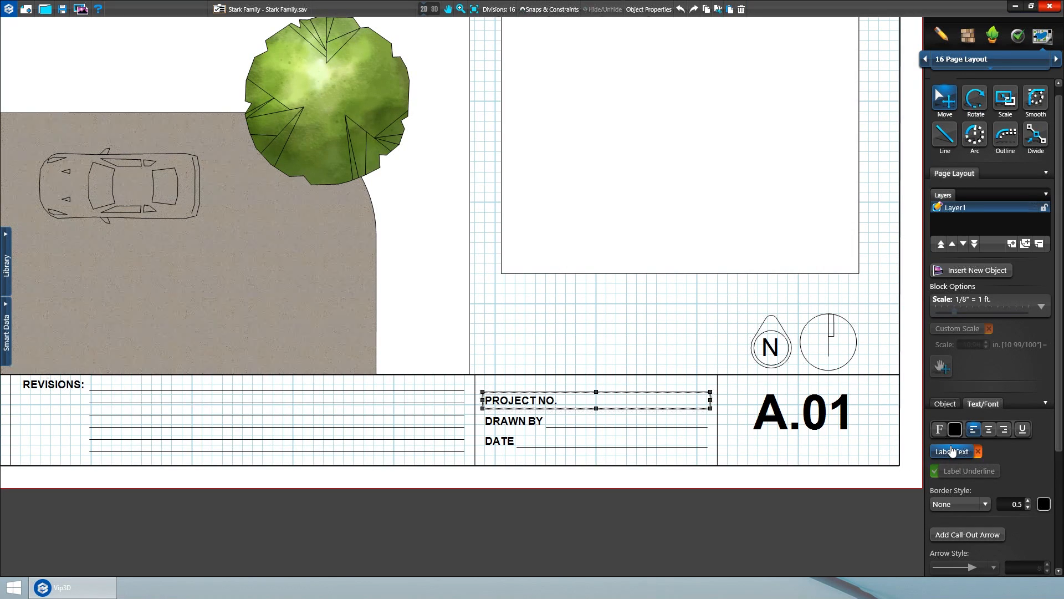
pyautogui.click(952, 451)
pyautogui.click(958, 472)
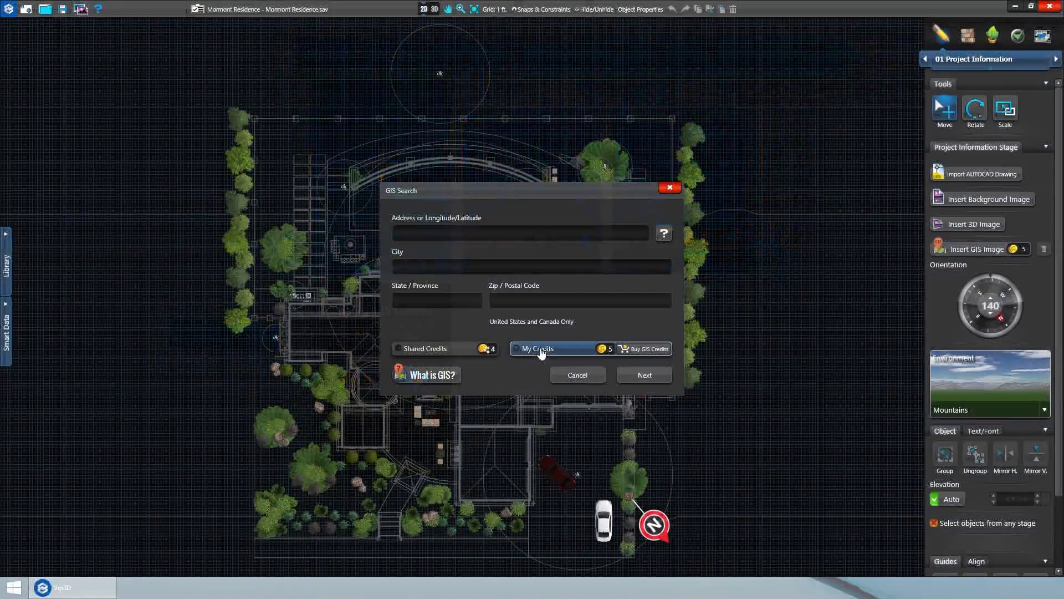
# Try Shared Credits and My Credits as the GIS search credit source, and choose Shared Credits.
pyautogui.click(434, 350)
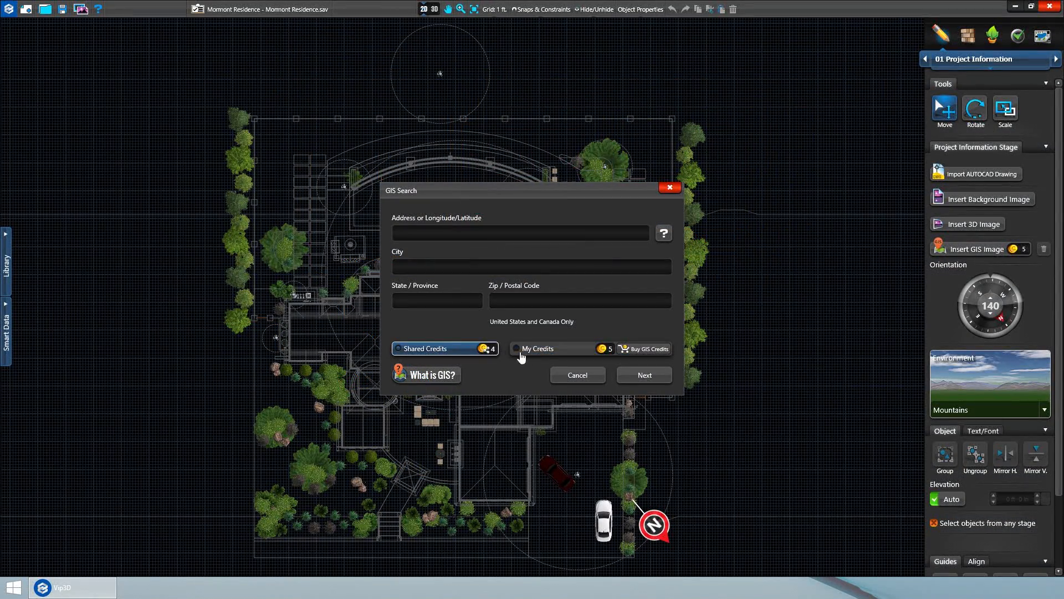
pyautogui.click(544, 355)
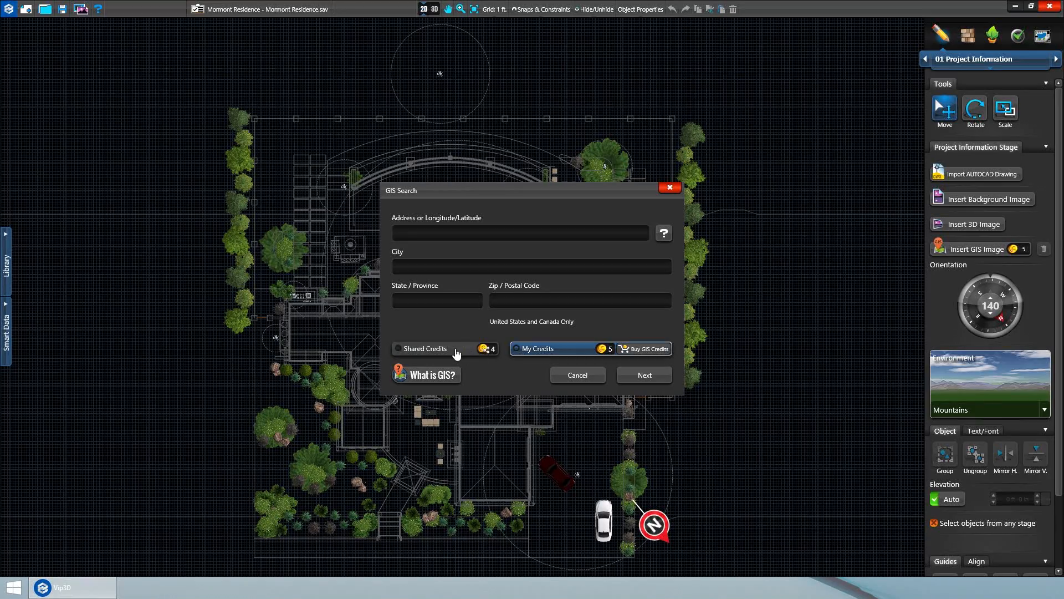
pyautogui.click(456, 354)
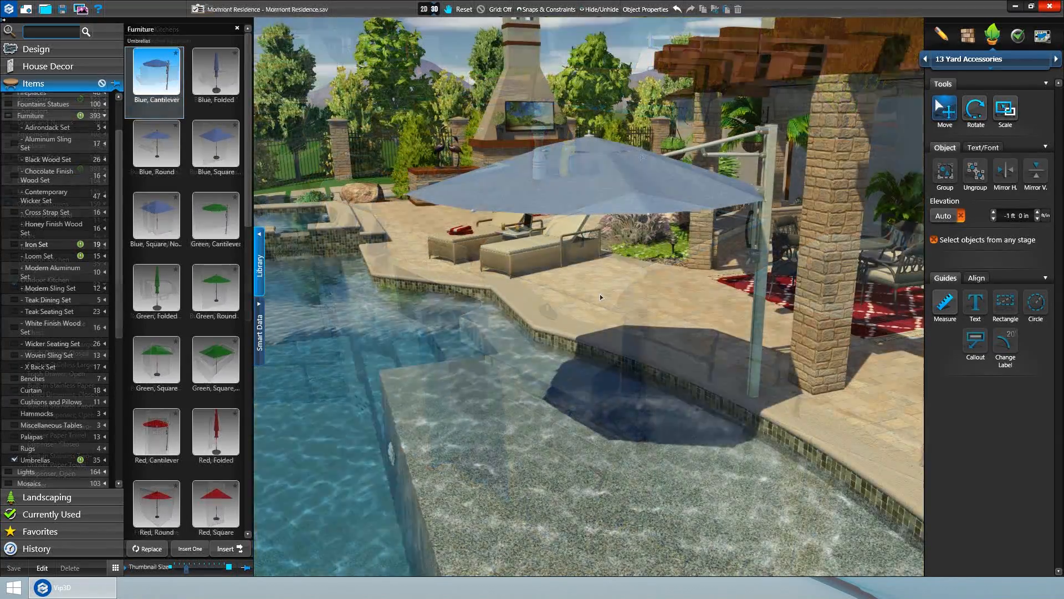
# Replace the cantilever umbrella over the pool with Green, Cantilever and then with Red, Cantilever.
pyautogui.click(582, 178)
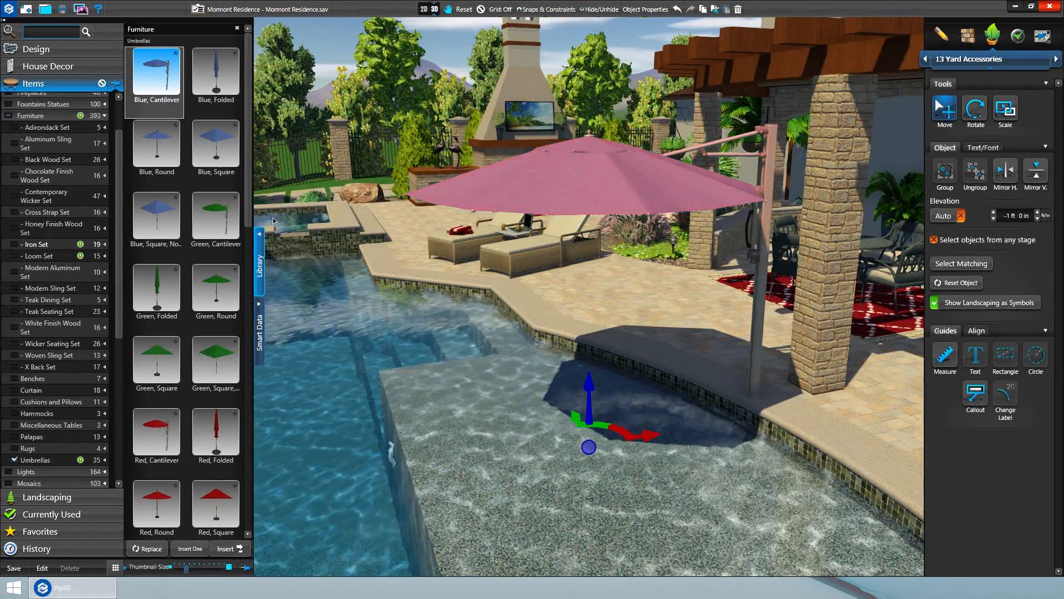
pyautogui.click(216, 217)
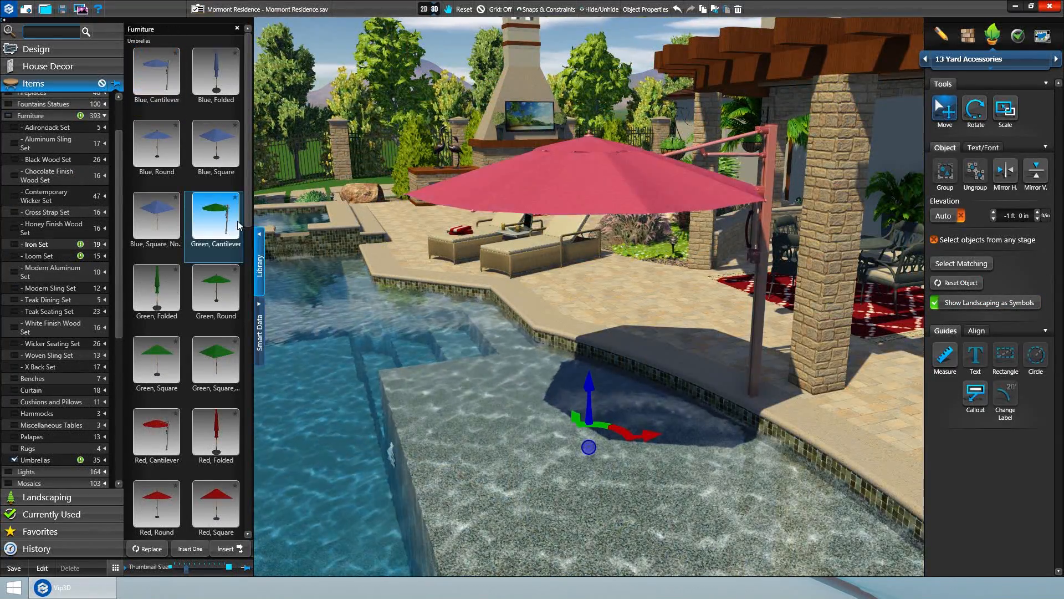
pyautogui.click(149, 549)
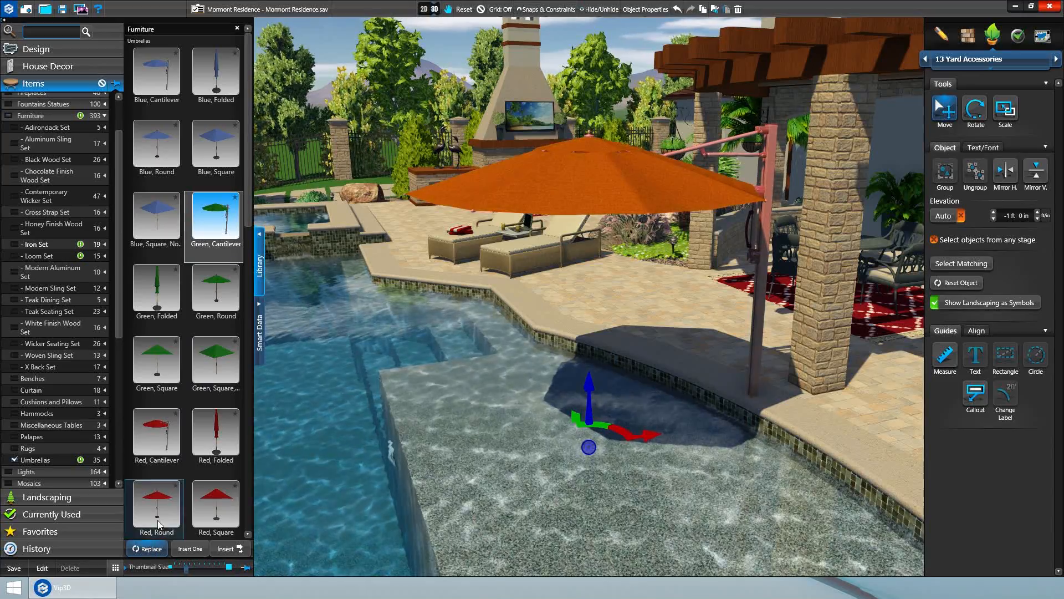
pyautogui.click(156, 433)
pyautogui.click(149, 549)
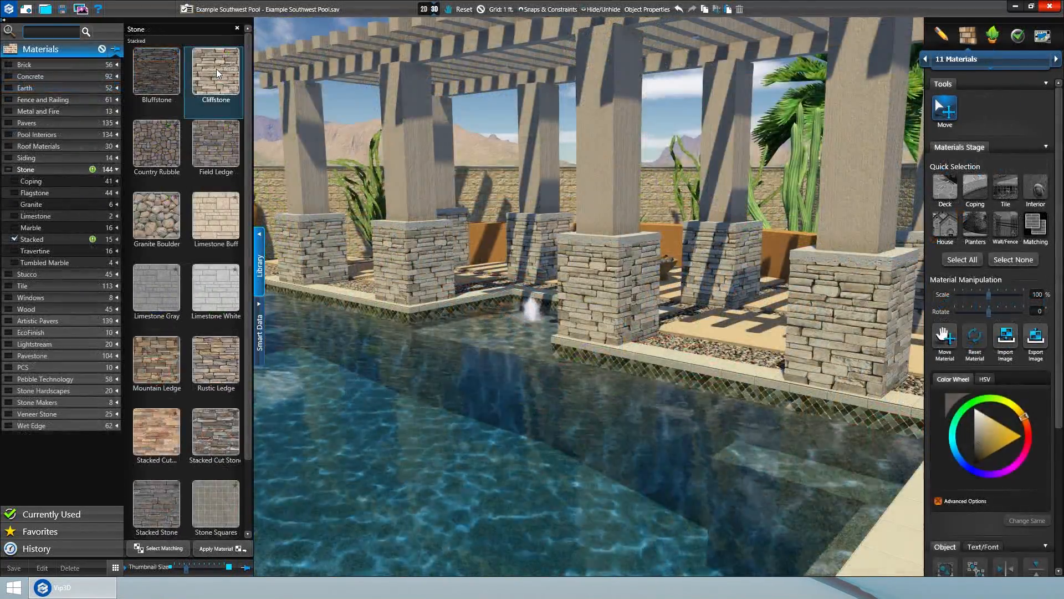
# Try the Field Ledge and Limestone Buff stacked stones on the pergola column bases, and apply Rustic Ledge.
pyautogui.click(211, 155)
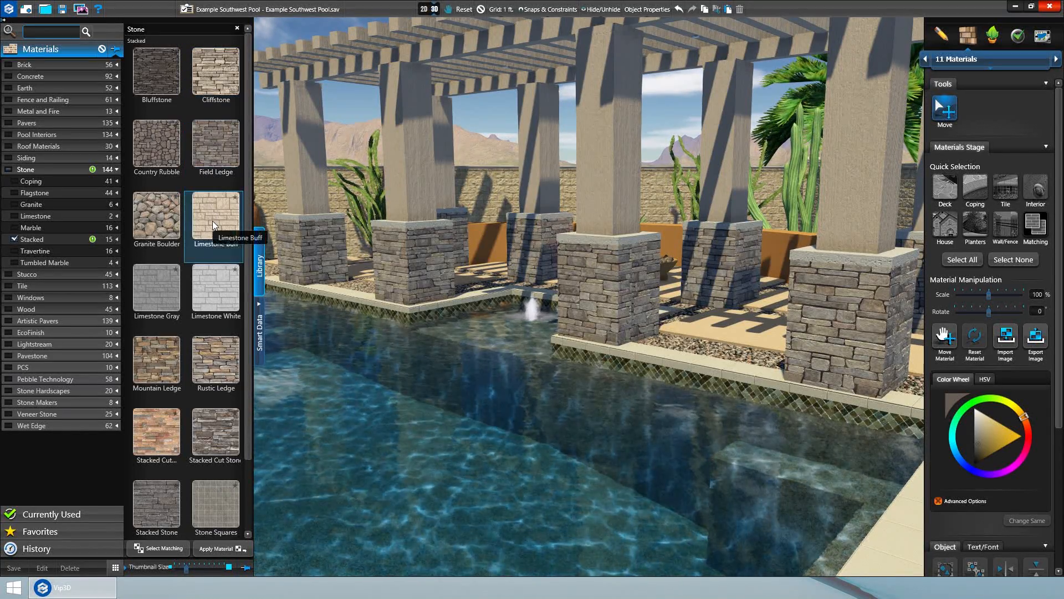
pyautogui.click(213, 225)
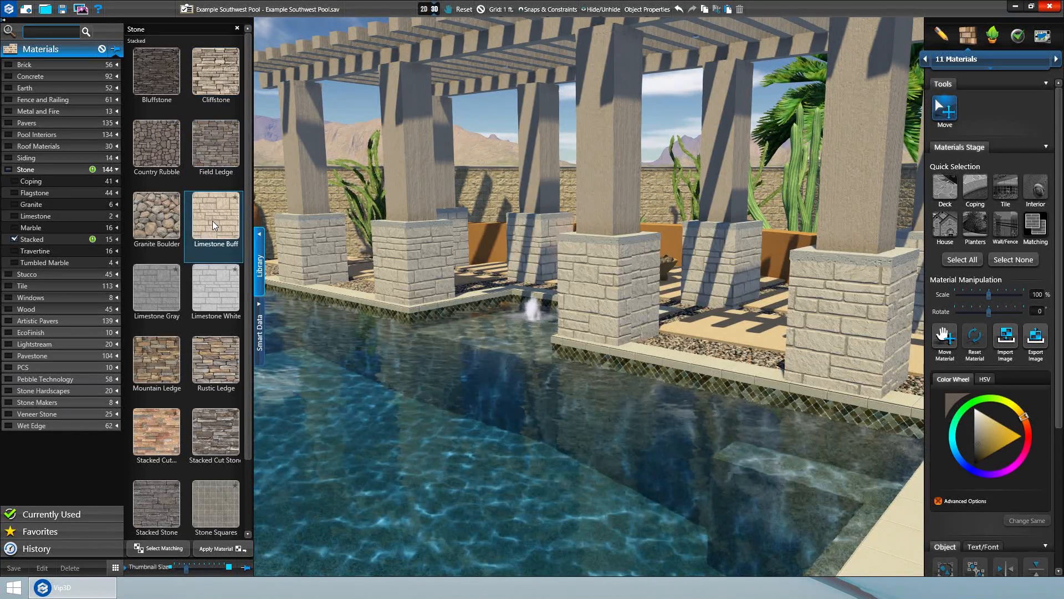
pyautogui.click(209, 370)
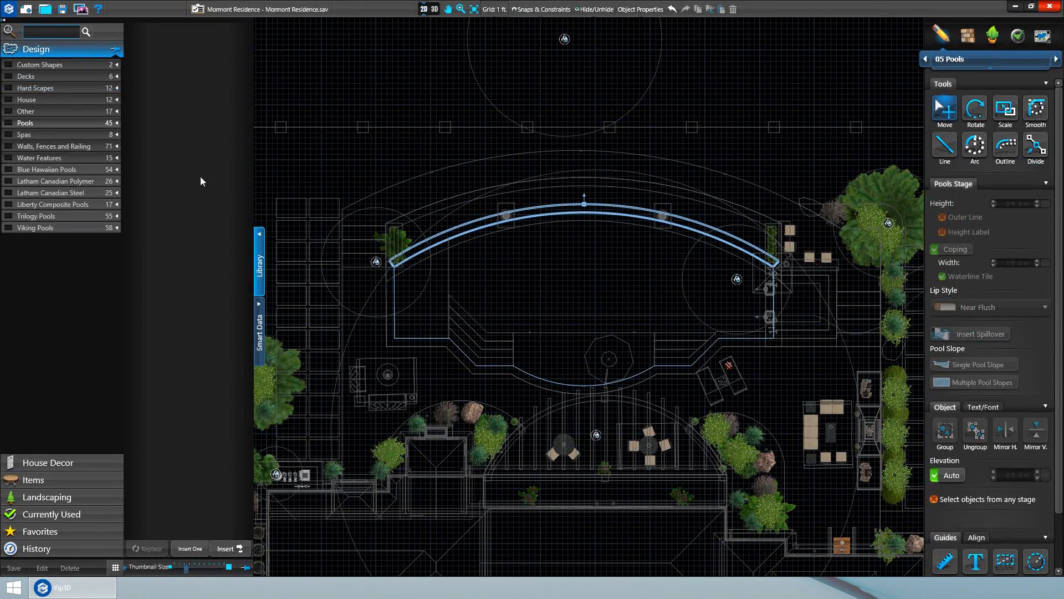
# Examine the Latham Canadian Polymer, Latham Canadian Steel, Blue Hawaiian, Liberty Composite, Trilogy and Viking pool categories in the design library.
pyautogui.click(65, 182)
pyautogui.click(78, 184)
pyautogui.click(86, 197)
pyautogui.click(86, 197)
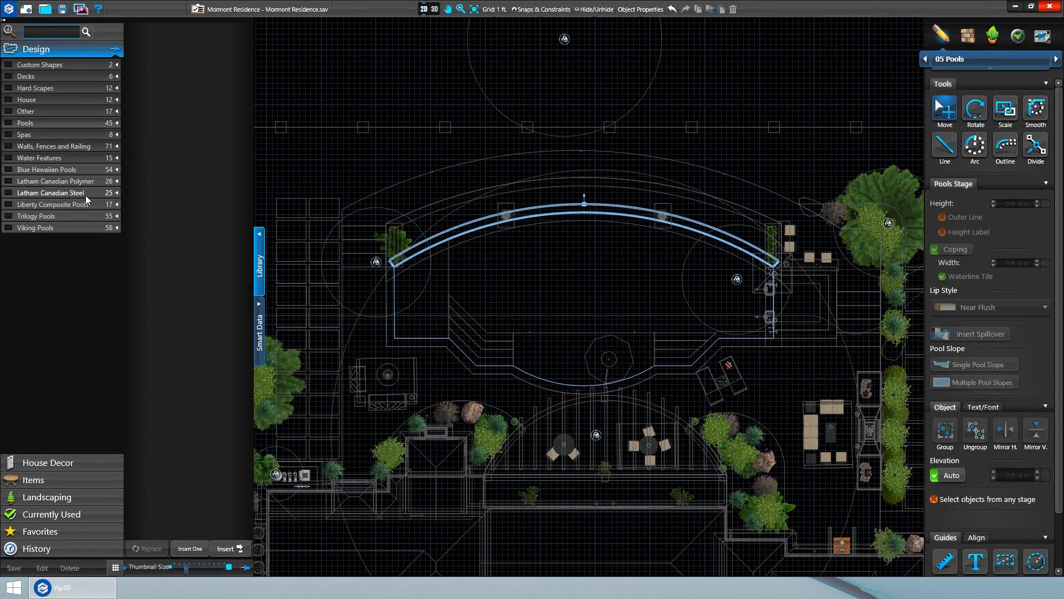
pyautogui.click(87, 172)
pyautogui.click(87, 172)
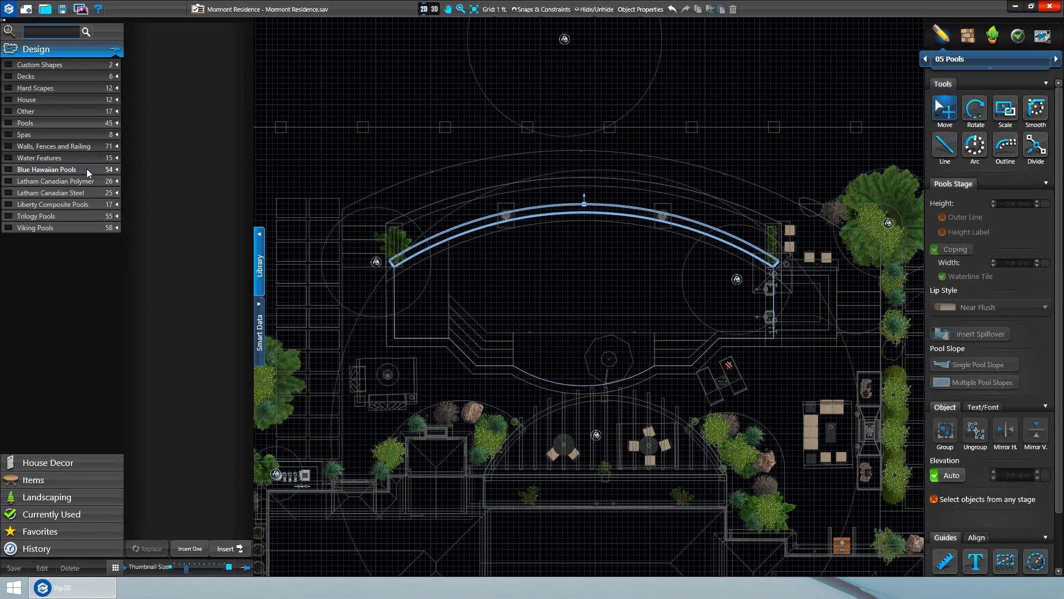
pyautogui.click(86, 205)
pyautogui.click(86, 205)
pyautogui.click(84, 217)
pyautogui.click(84, 216)
pyautogui.click(83, 228)
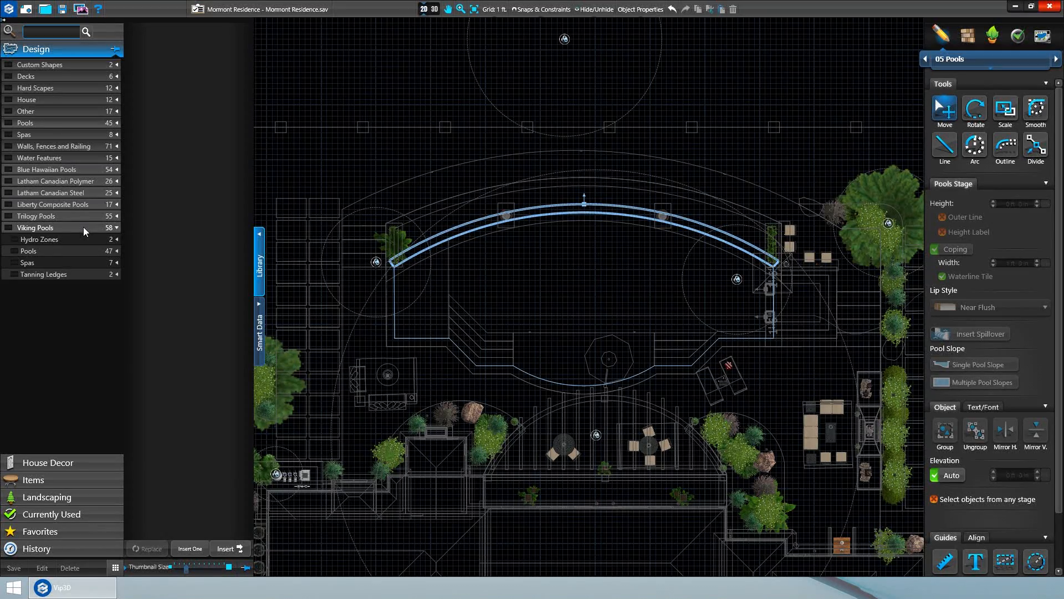